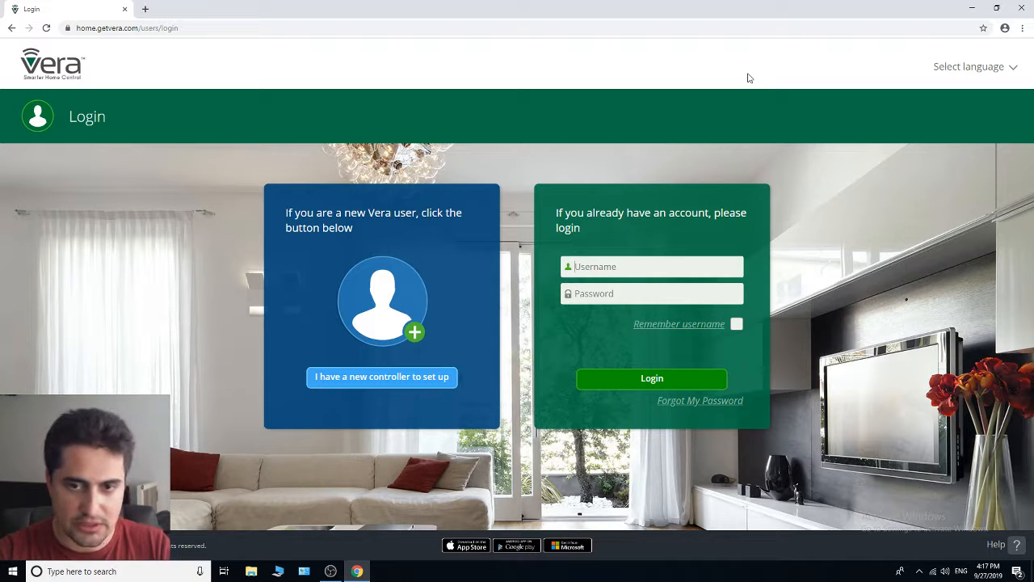
Sign in to Vera with the account username and password
text(ah)
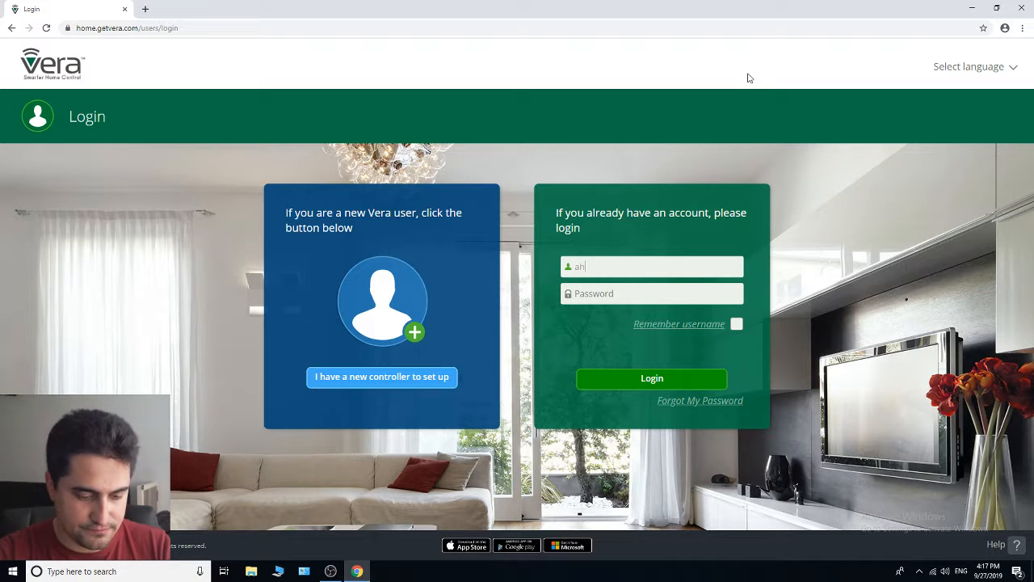
text(madi32)
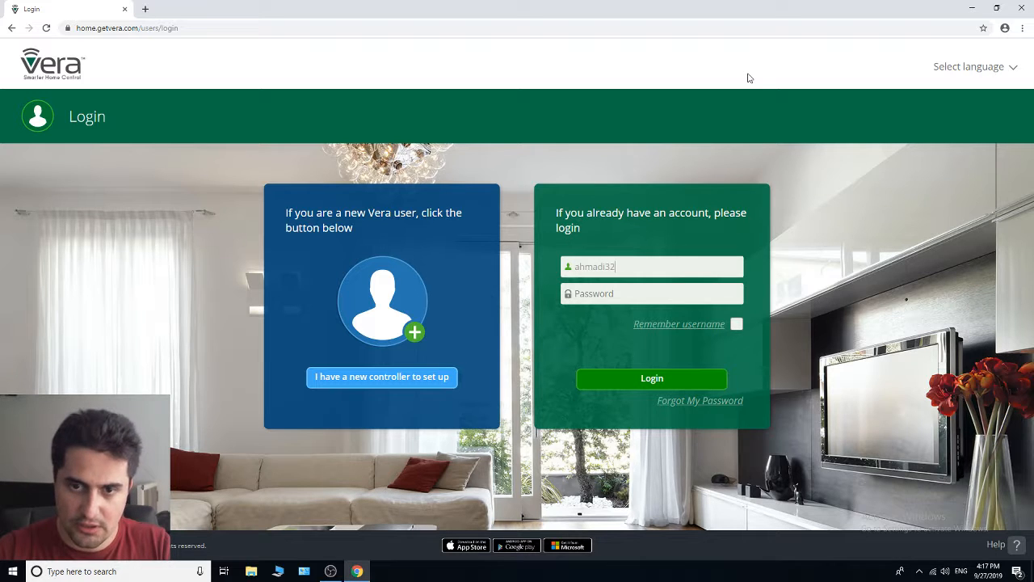
key(Tab)
text(a*****)
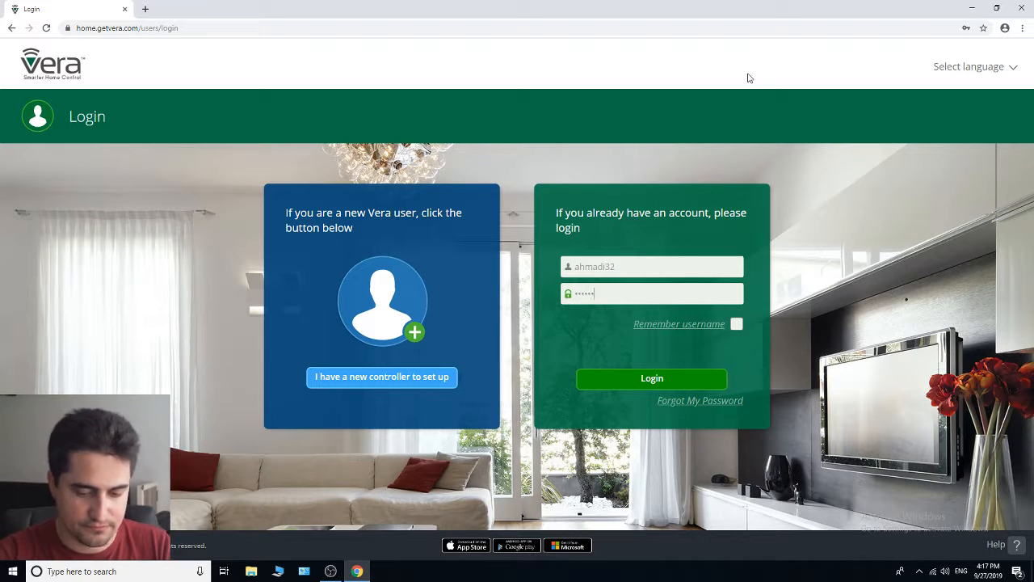
text(***)
key(Return)
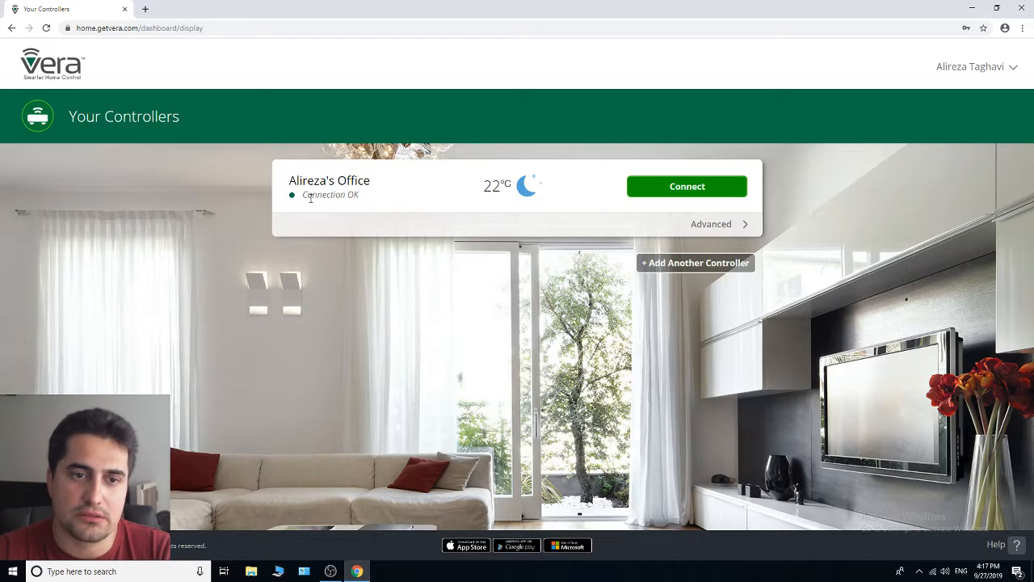
Connect to the office controller from Your Controllers to open its dashboard
click(703, 194)
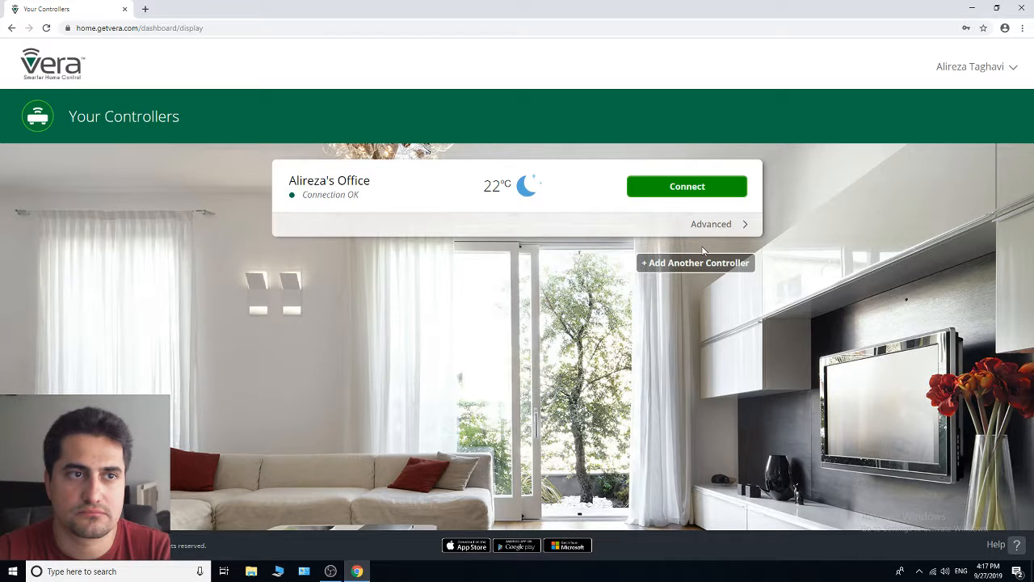
click(677, 194)
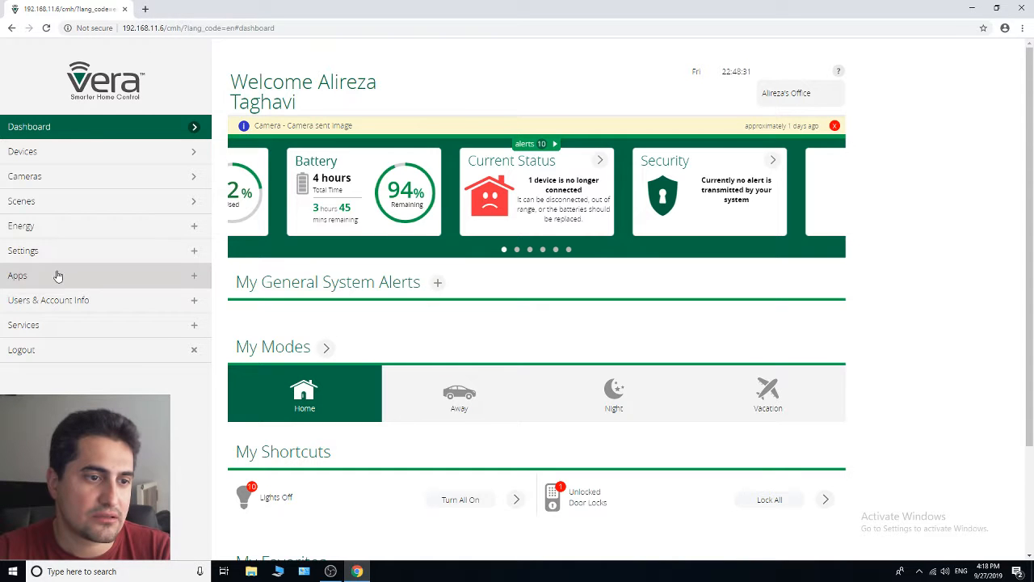
Open Unit Settings under Users & Account Info in the sidebar
click(54, 304)
click(68, 523)
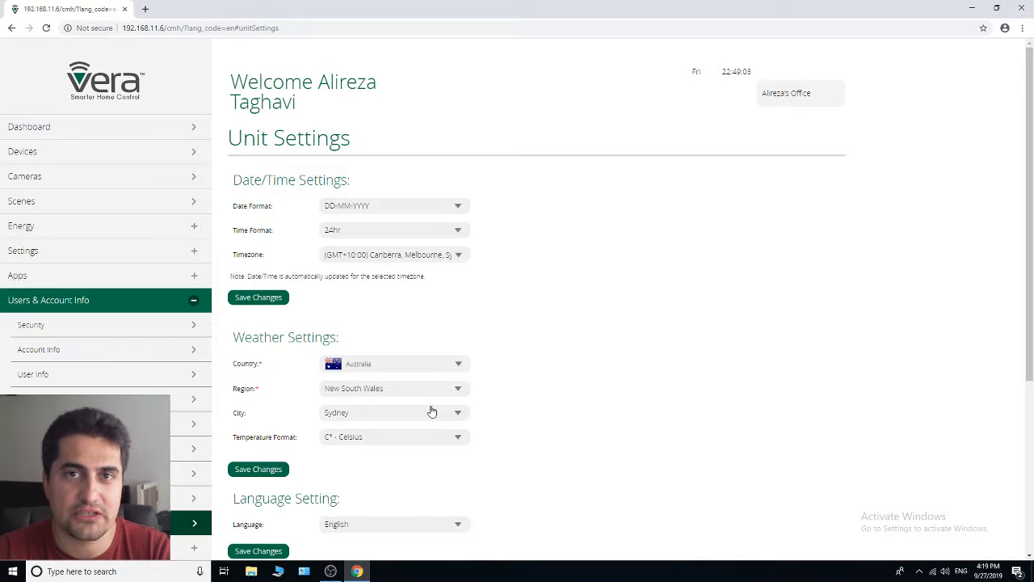
Start a new scene from the Scenes page with Add Scene
click(33, 205)
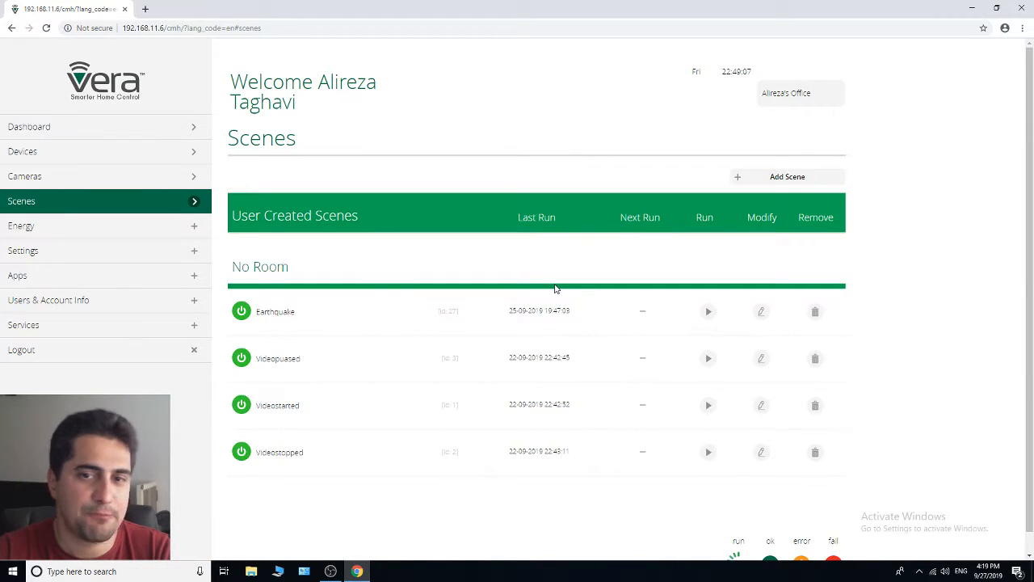
click(809, 185)
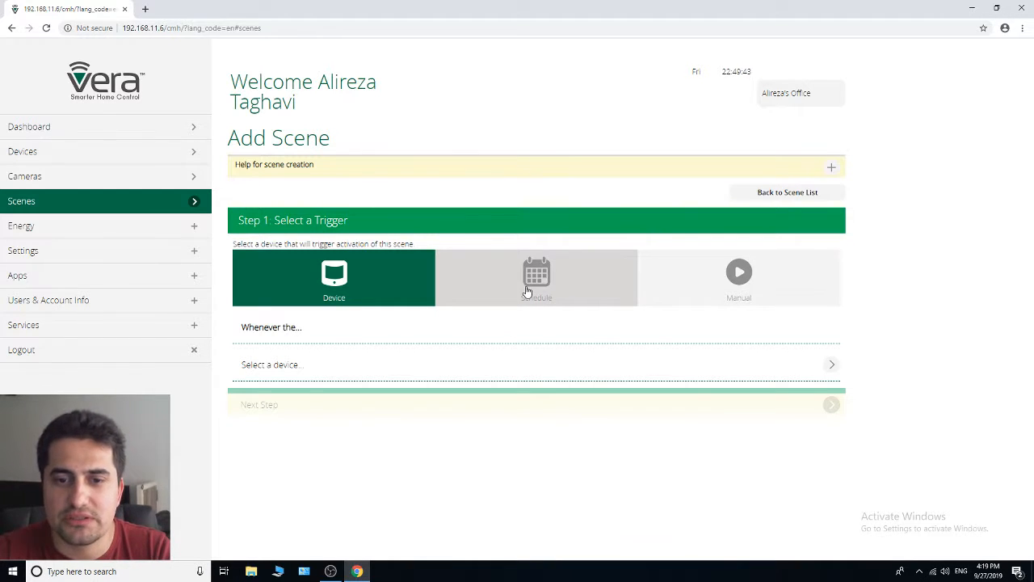
Make the scene trigger a Schedule with the interval set to Once
click(528, 293)
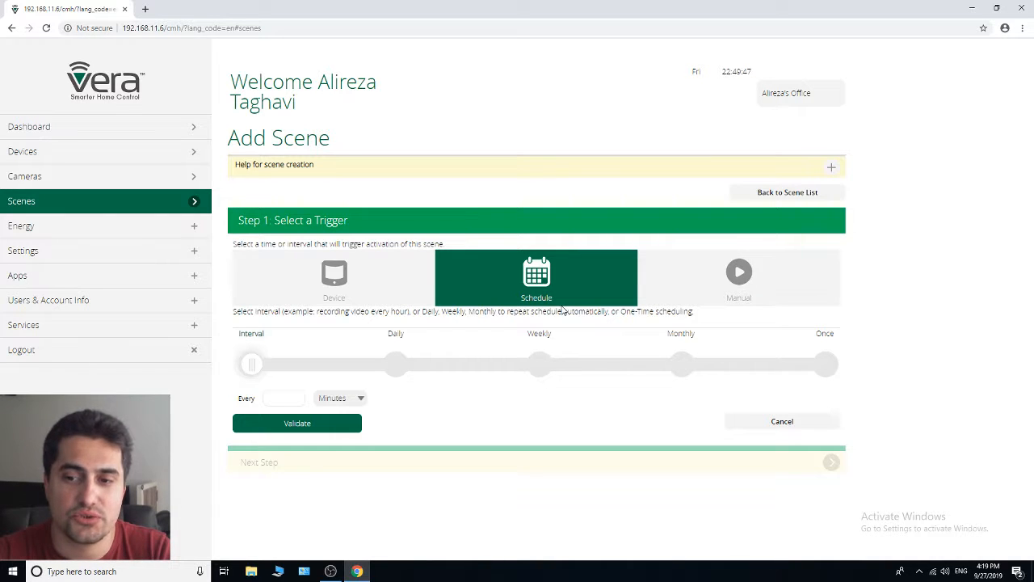
click(740, 271)
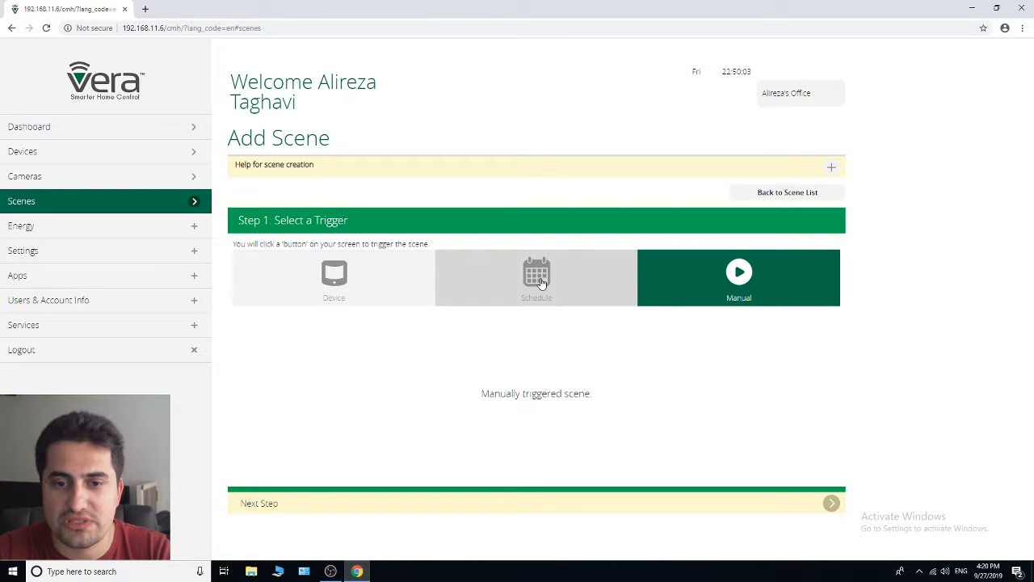
click(539, 279)
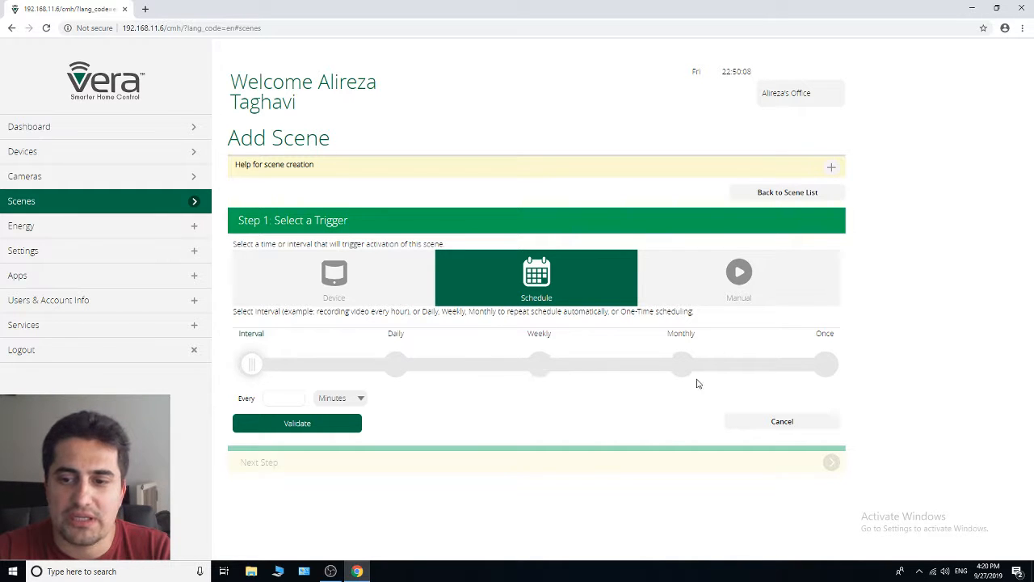
click(834, 369)
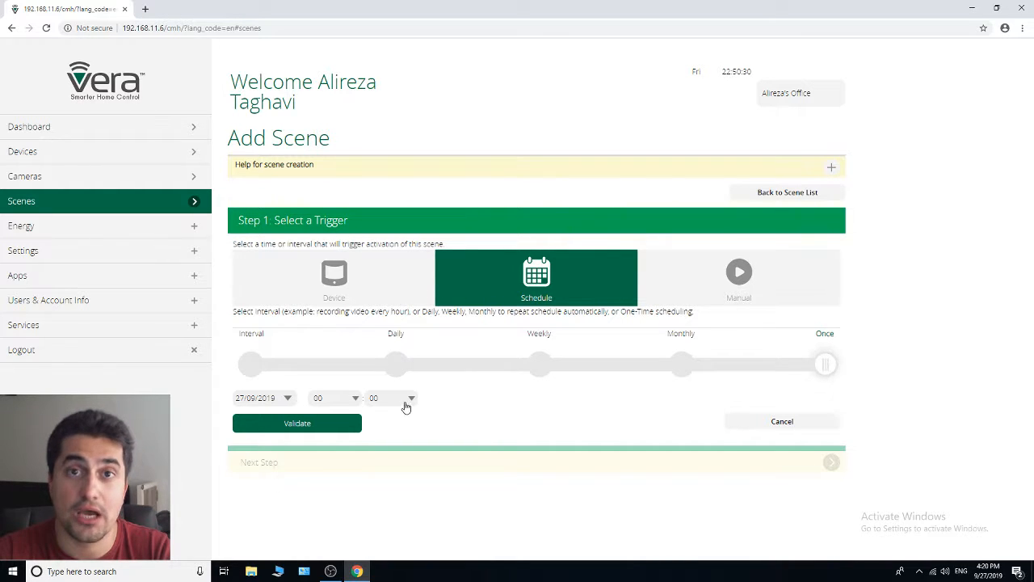
Set the one-time run to 01/10/2019 at hour 10, then switch the interval to Monthly
click(280, 403)
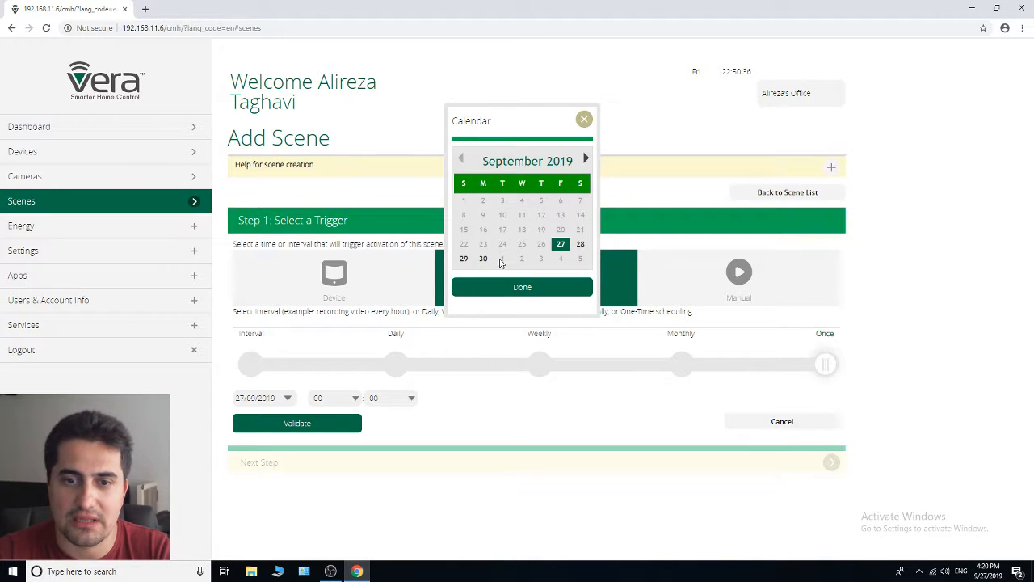
click(585, 159)
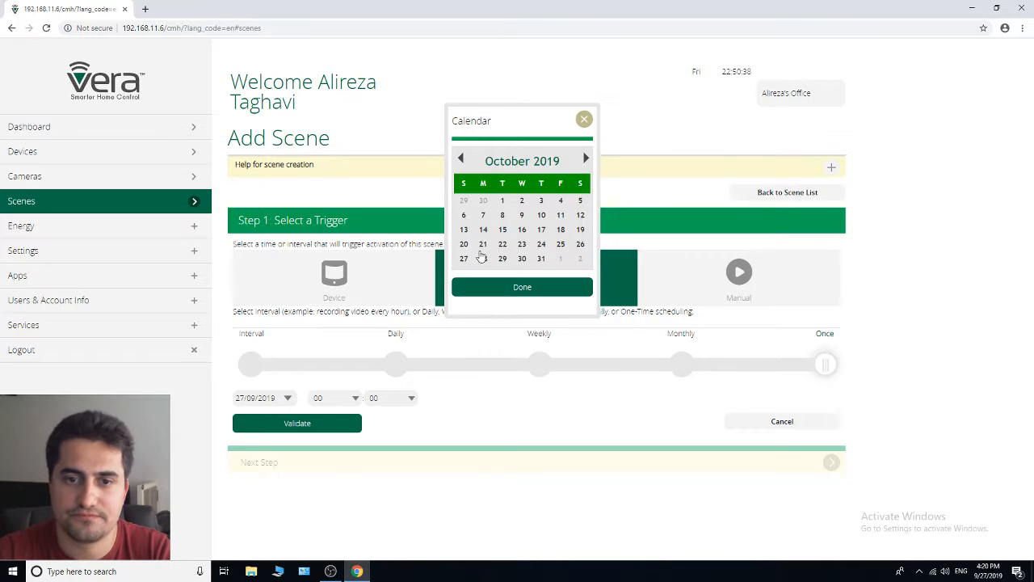
click(501, 202)
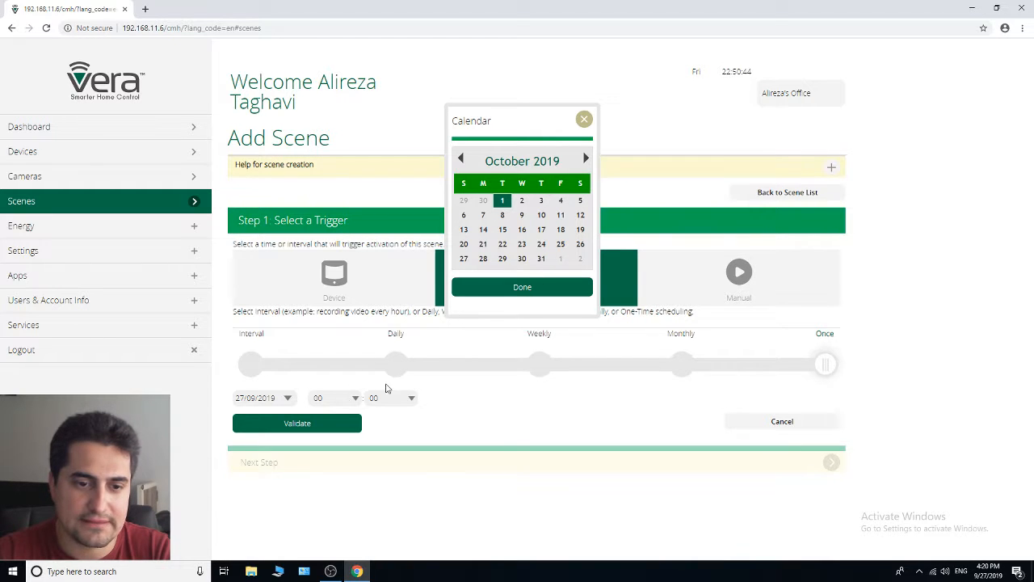
click(492, 289)
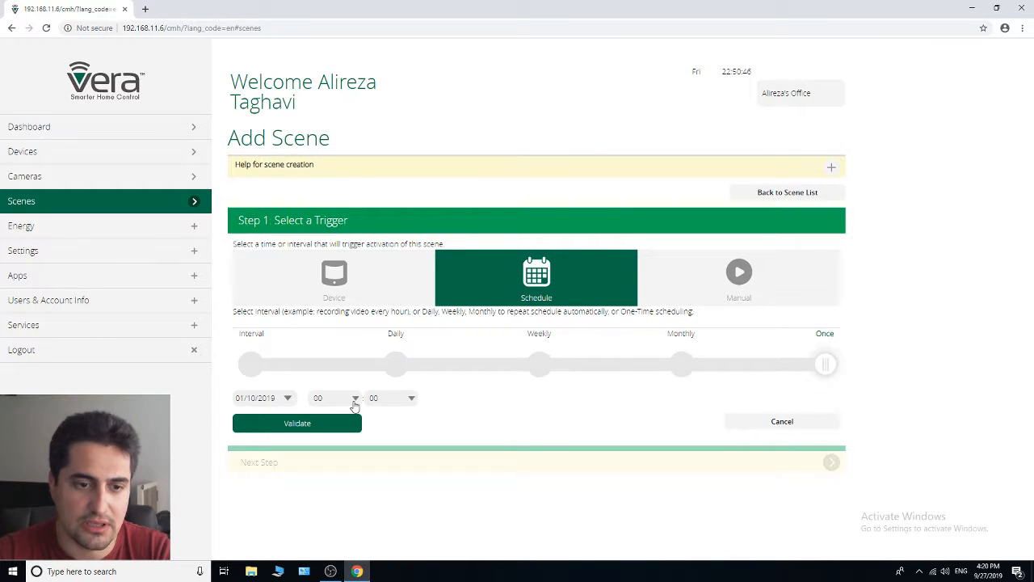
click(354, 401)
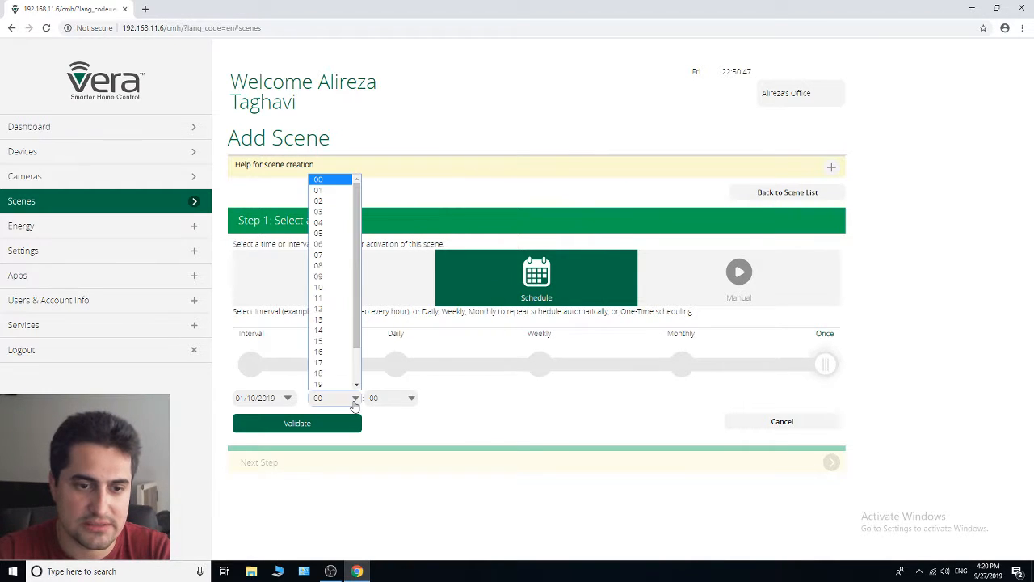
click(331, 288)
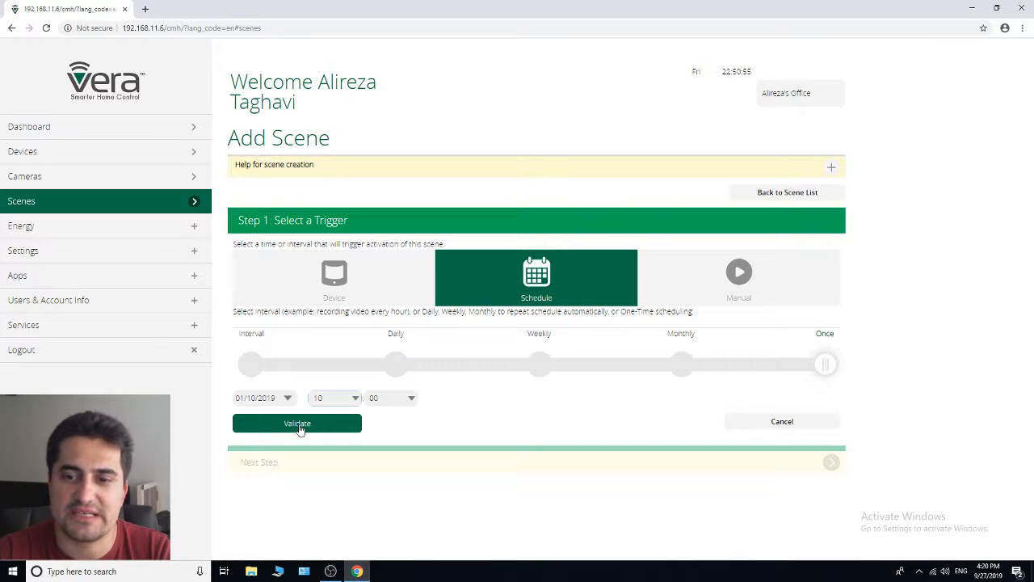
click(680, 365)
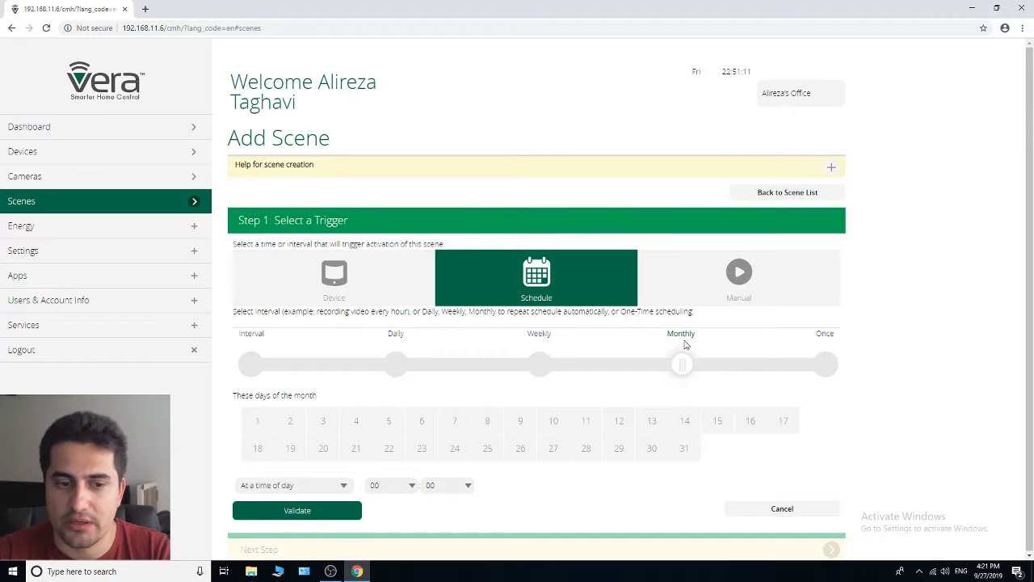
Select days 1, 31 and 30 of the month and browse the time-of-day options
click(258, 424)
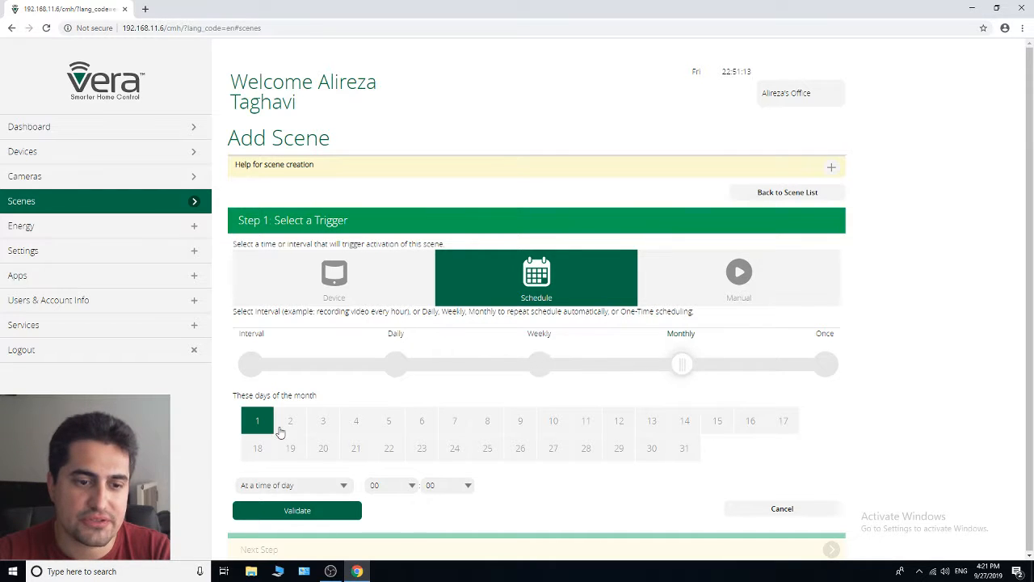
click(691, 455)
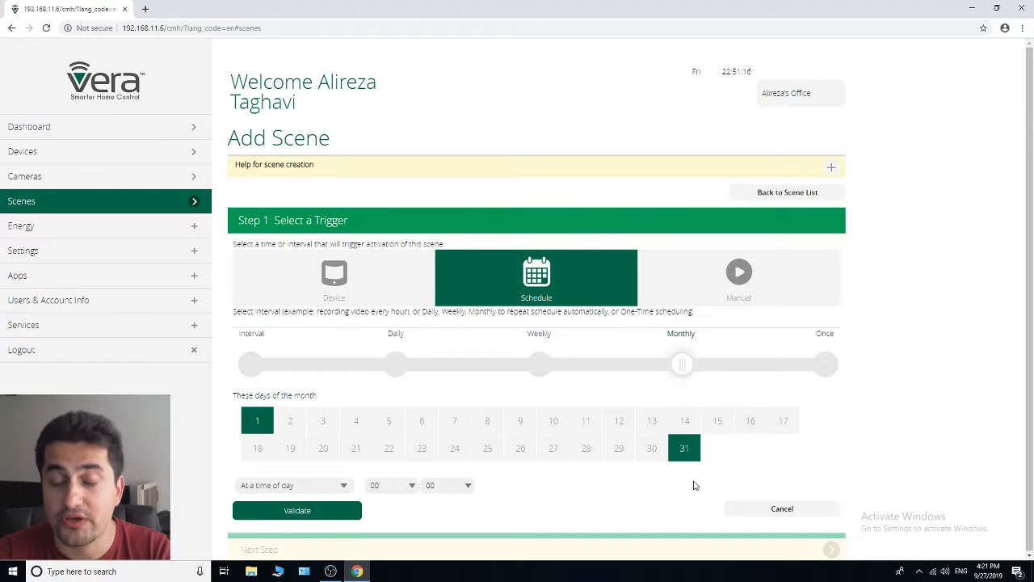
click(653, 457)
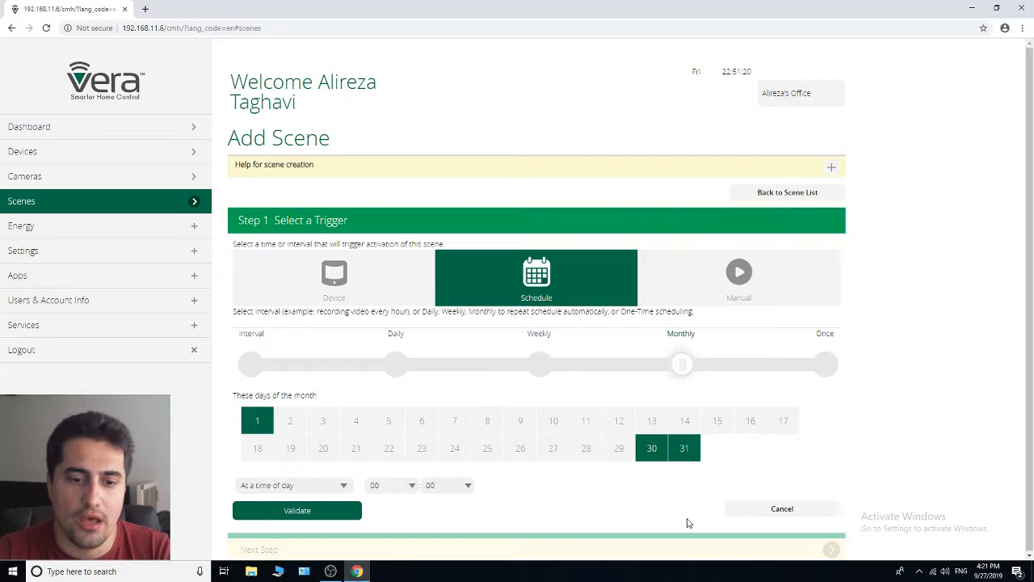
click(328, 421)
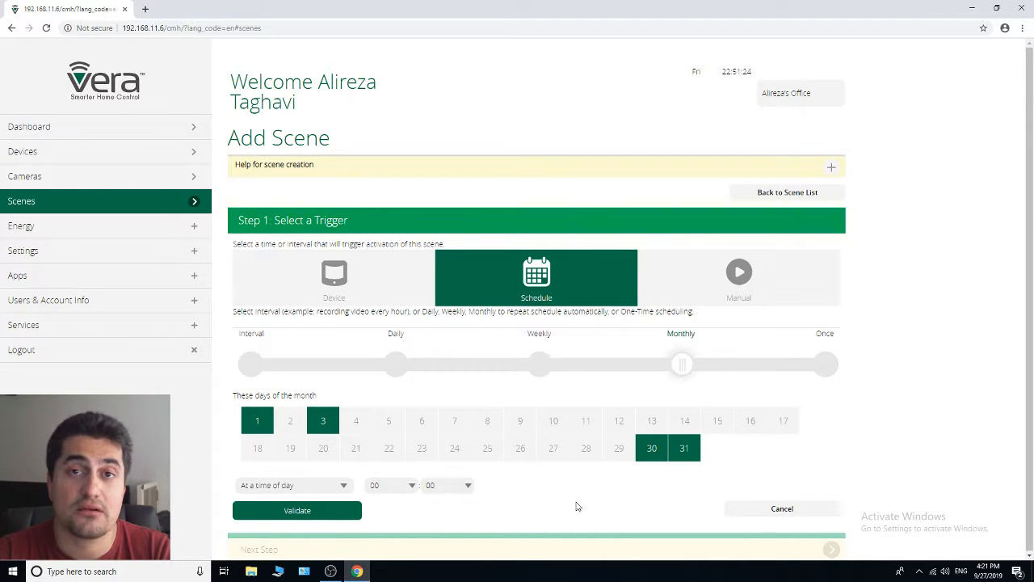
click(328, 422)
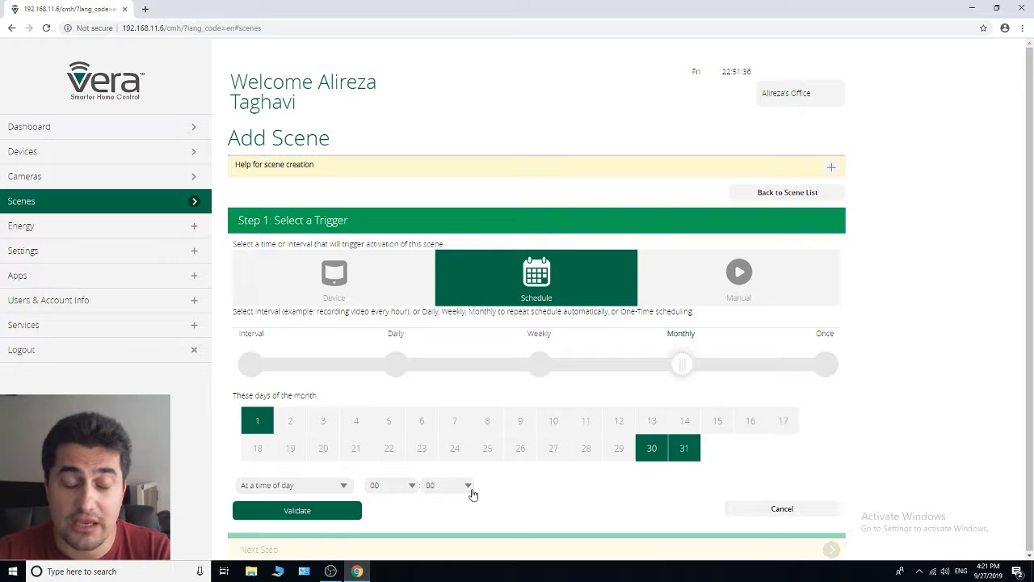
click(344, 486)
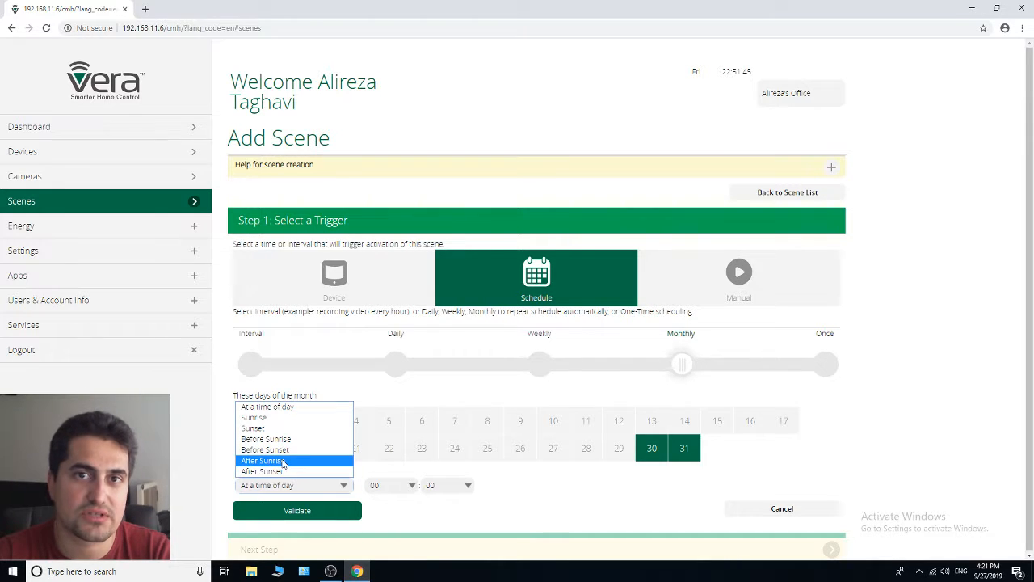
click(501, 494)
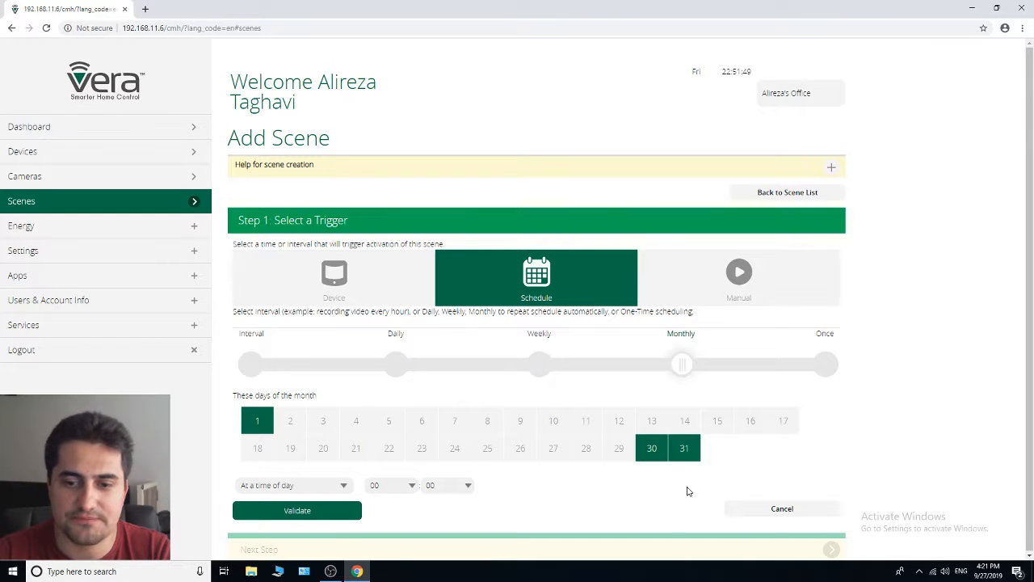
Clear days 30, 31 and 1 and switch the interval to Weekly
click(651, 448)
click(685, 448)
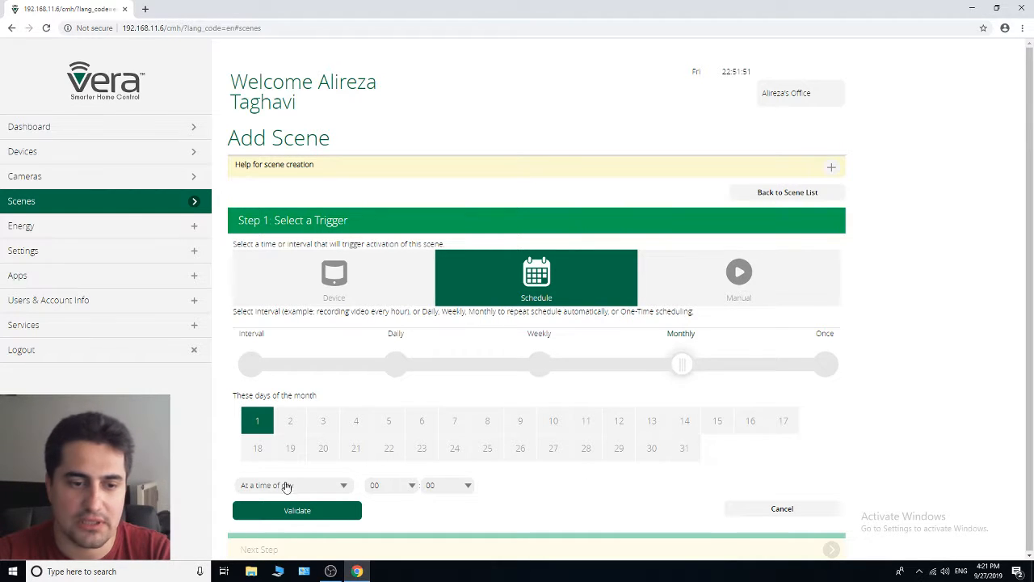
click(258, 422)
click(540, 366)
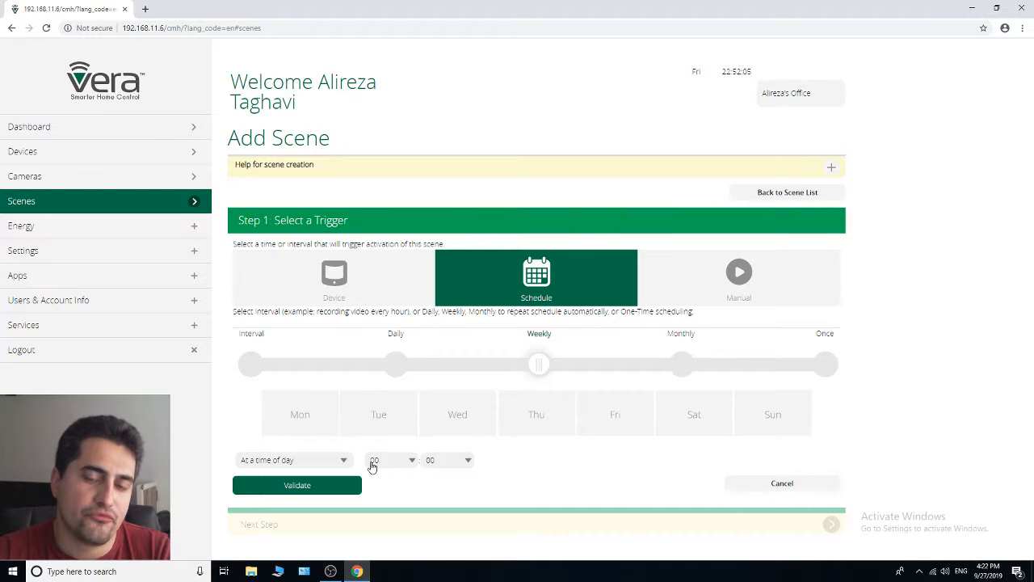
Choose Monday and Wednesday as the weekly days, leaving Saturday unselected
click(316, 423)
click(476, 423)
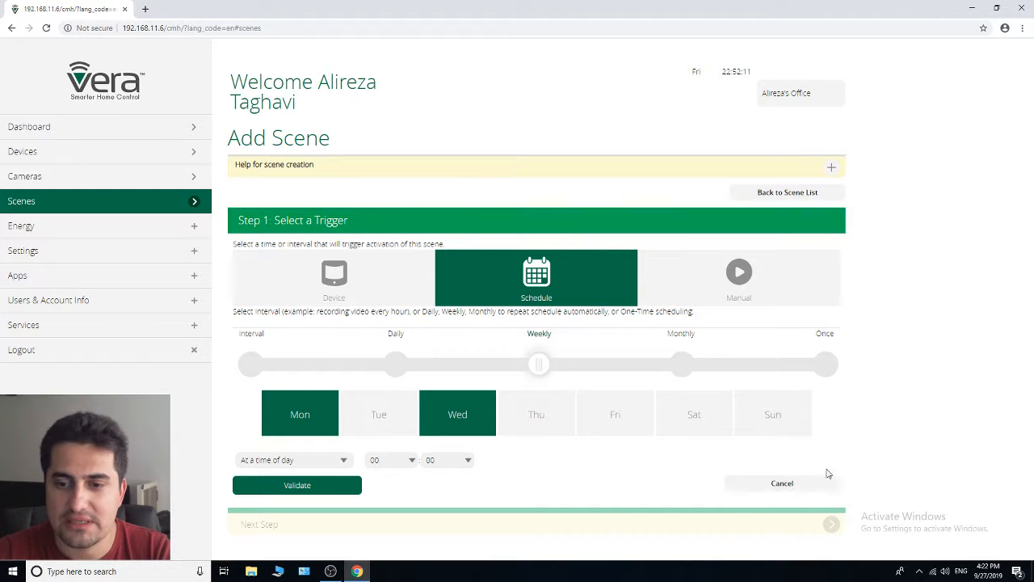
click(700, 426)
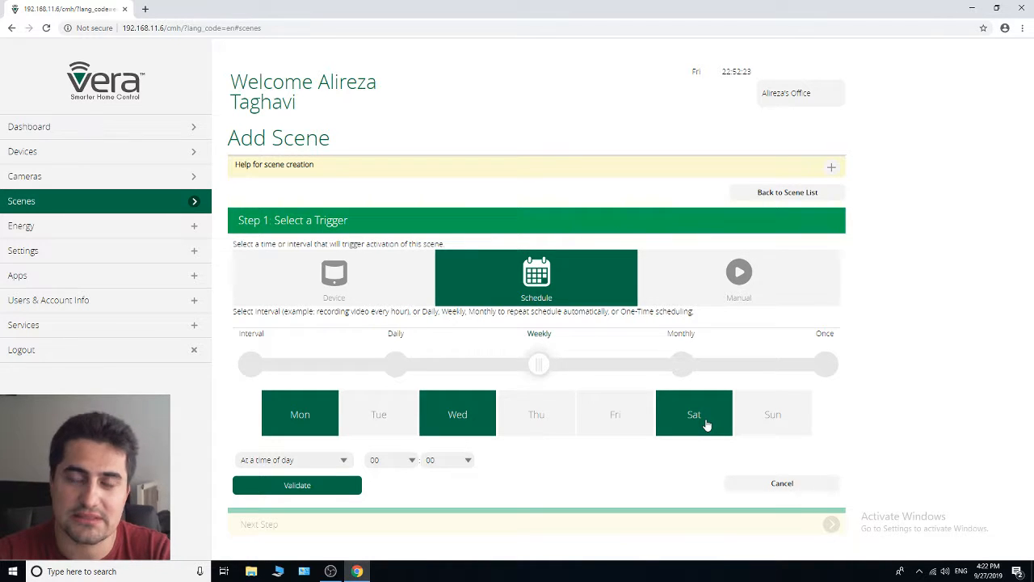
click(705, 424)
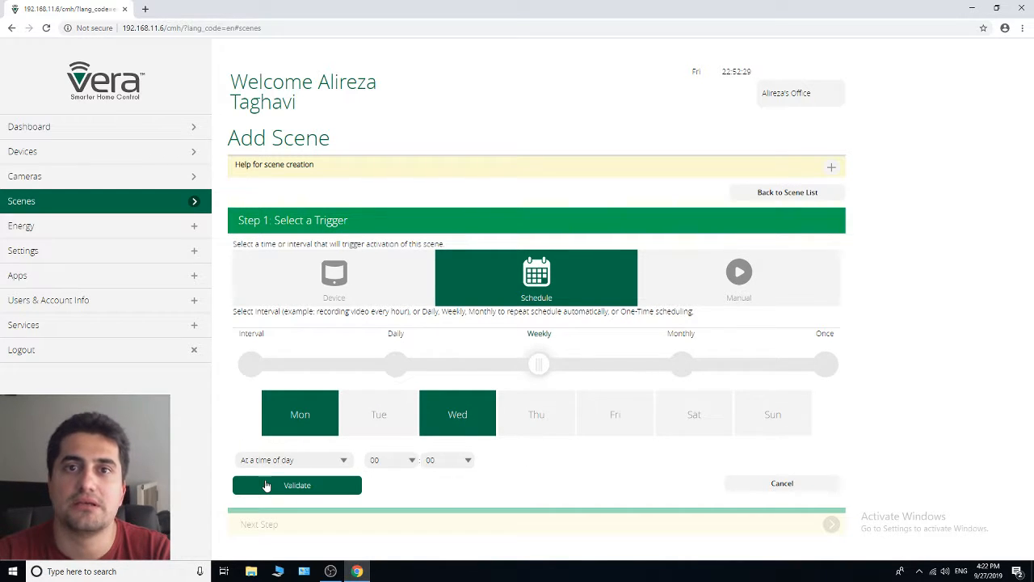
Set the schedule to Daily, running 0 hours 30 minutes After Sunrise
click(397, 368)
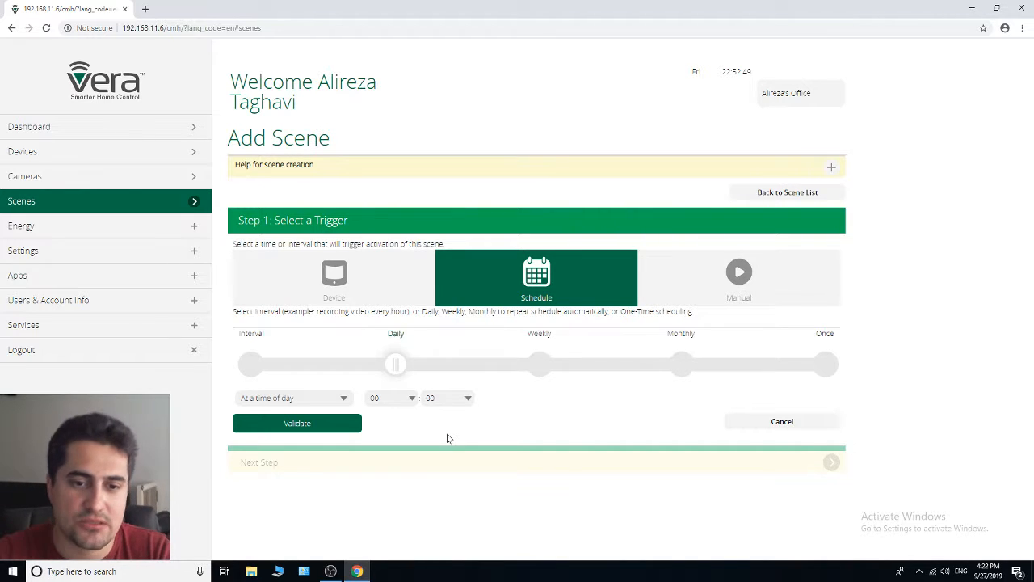
click(311, 401)
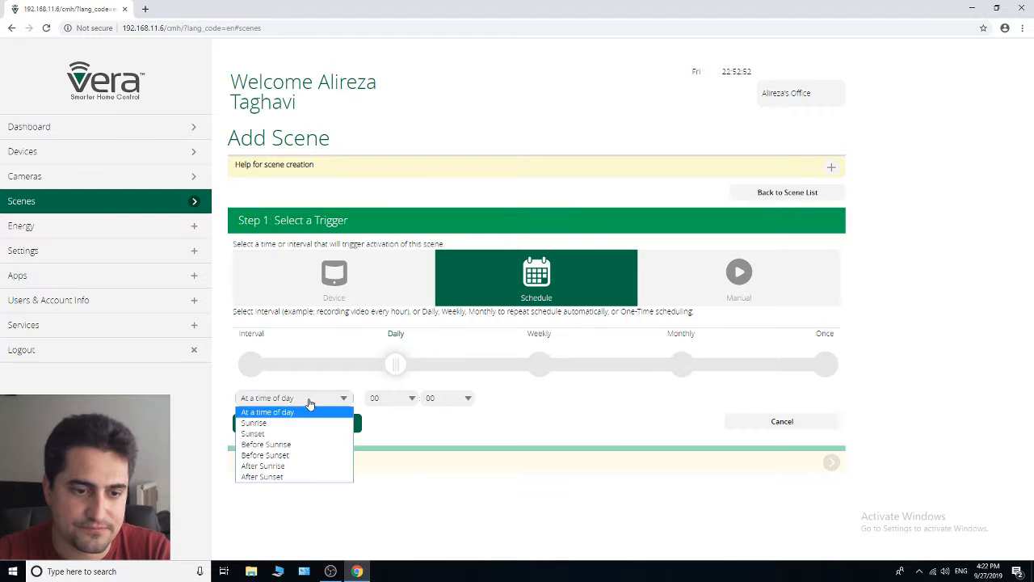
click(274, 467)
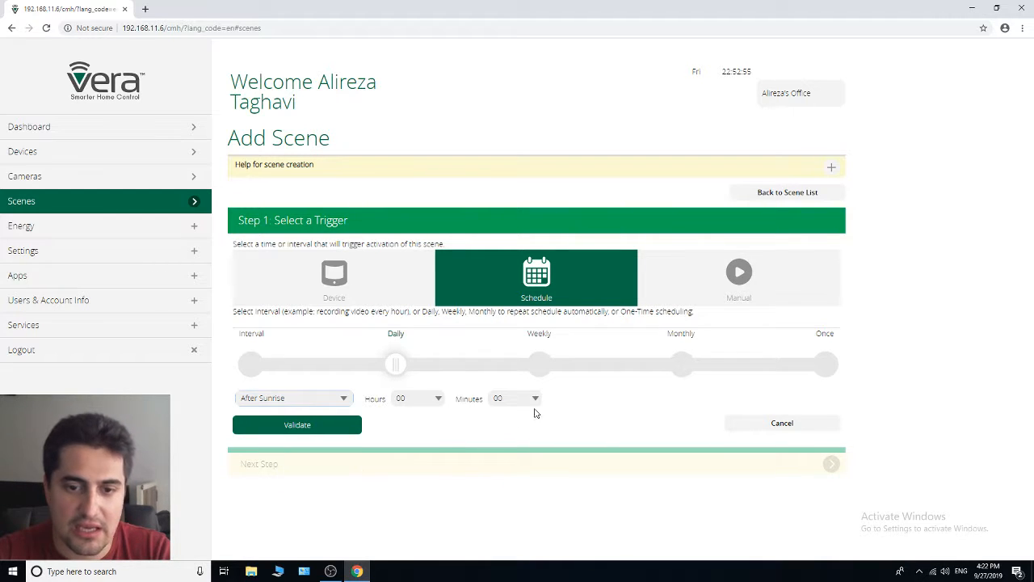
click(534, 399)
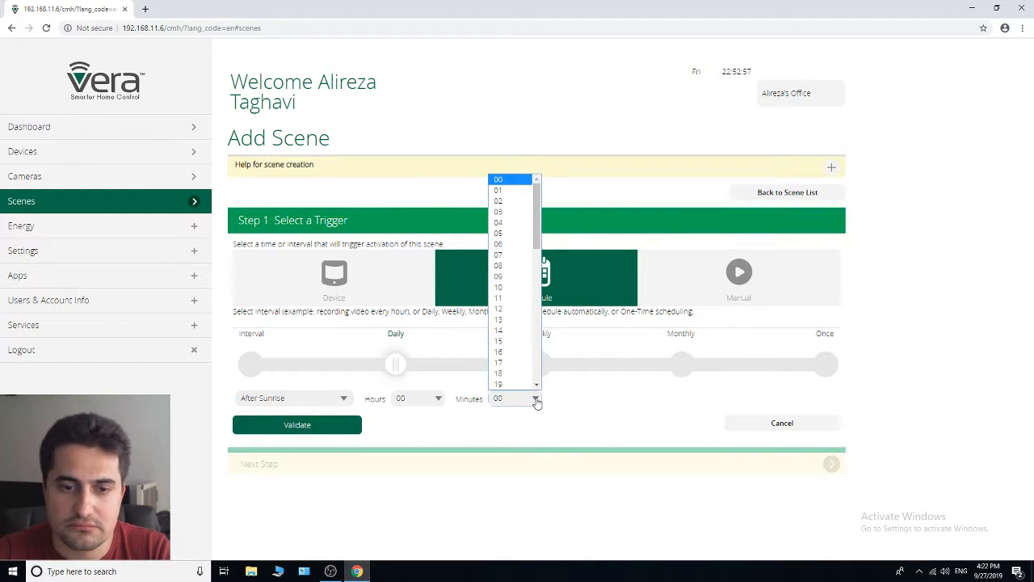
drag(537, 224, 539, 274)
click(522, 339)
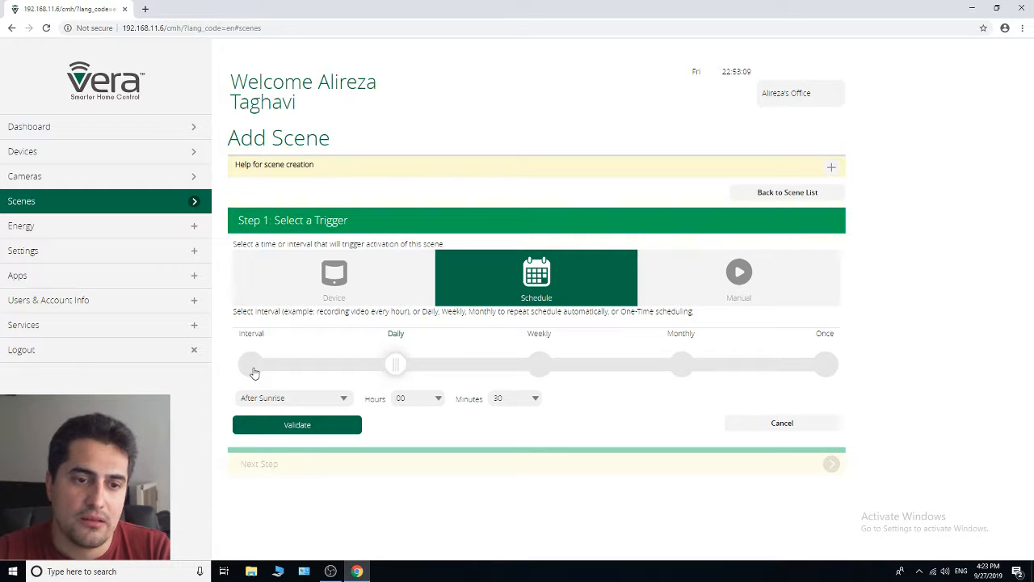
click(252, 366)
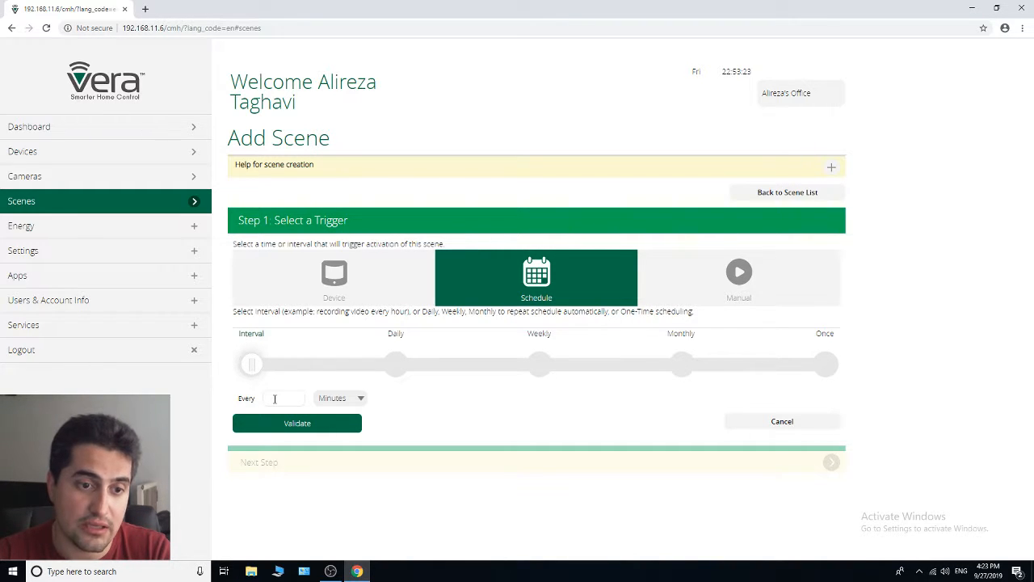
click(275, 398)
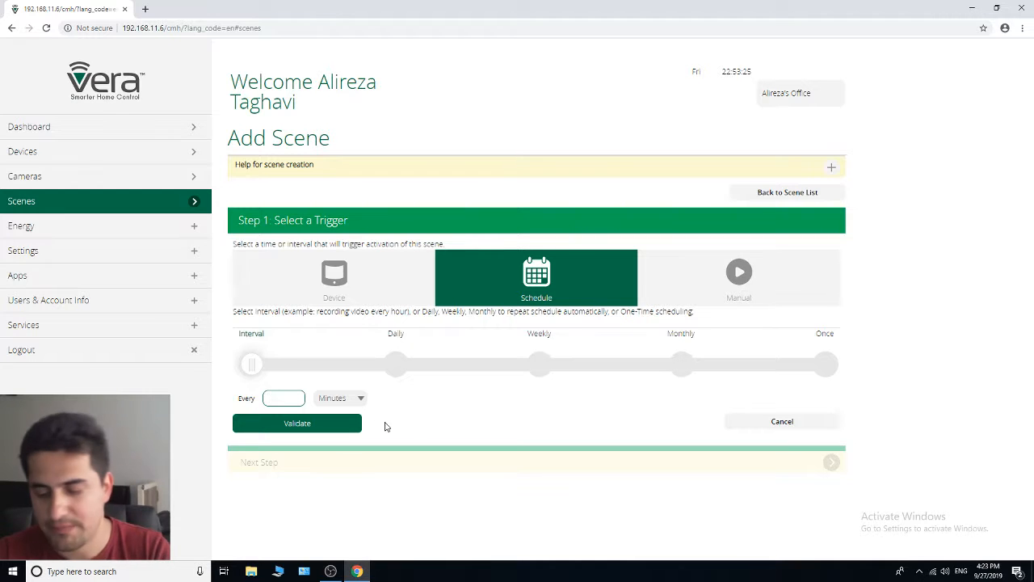
text(2)
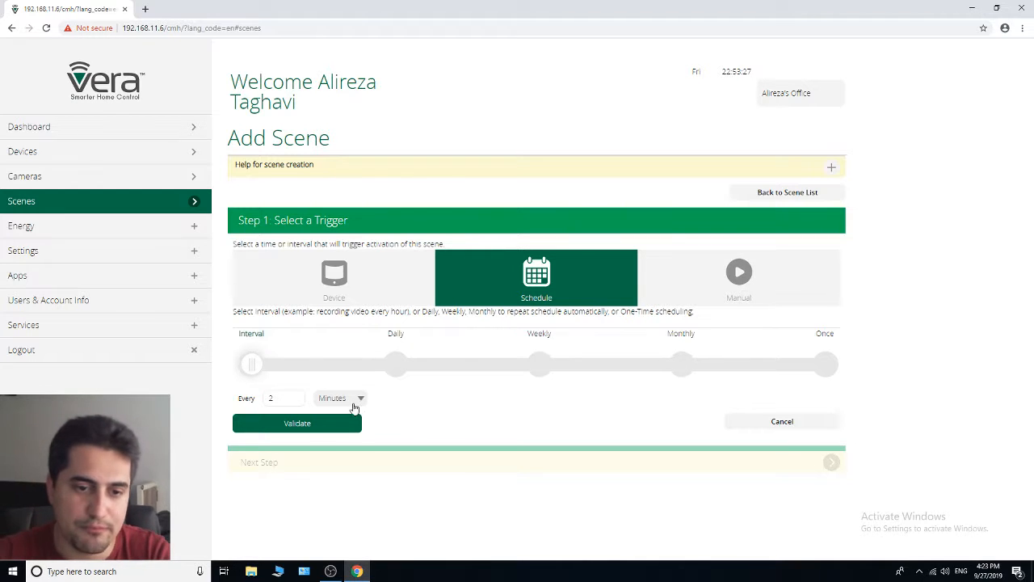
click(358, 398)
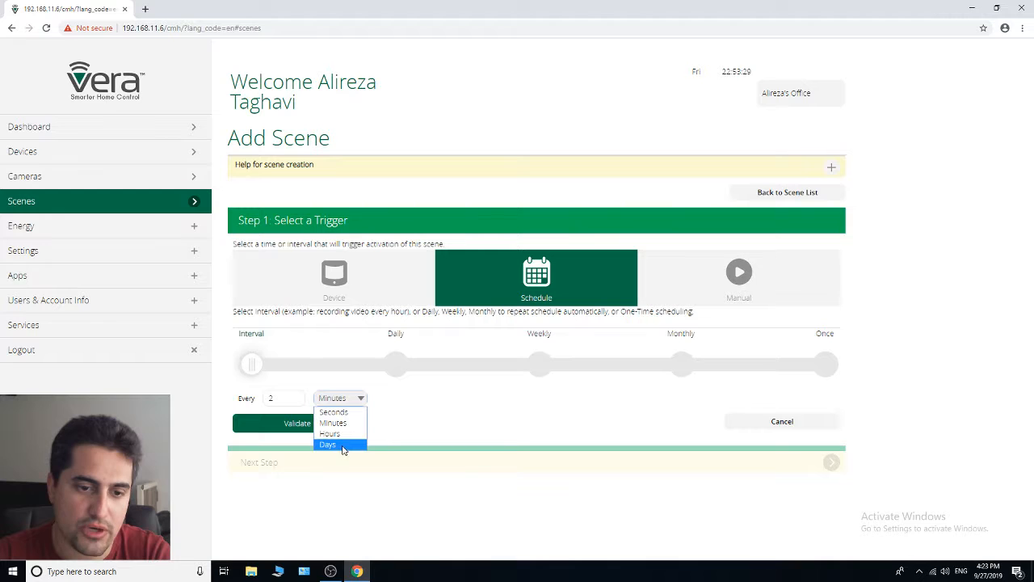
click(342, 437)
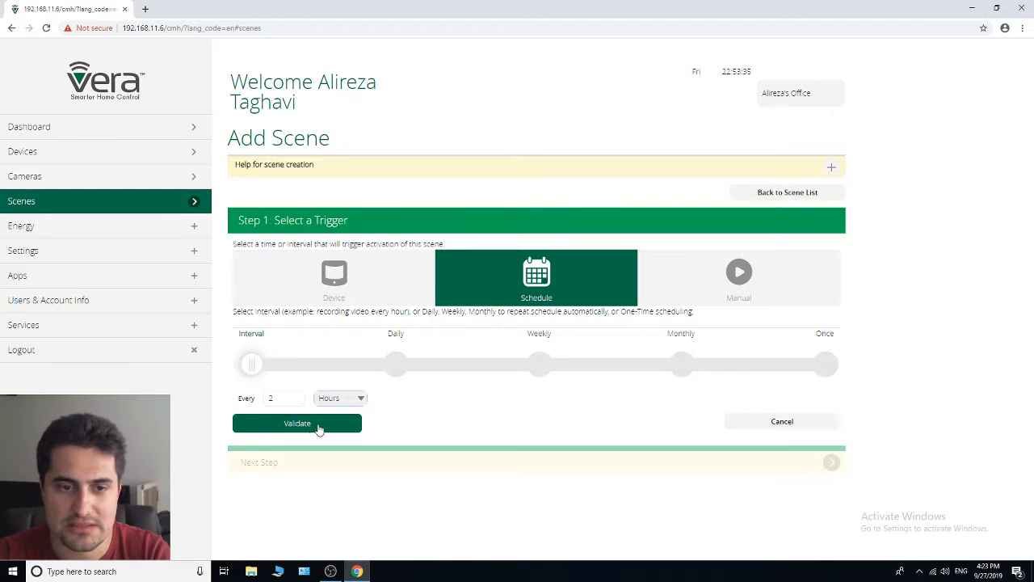
click(402, 364)
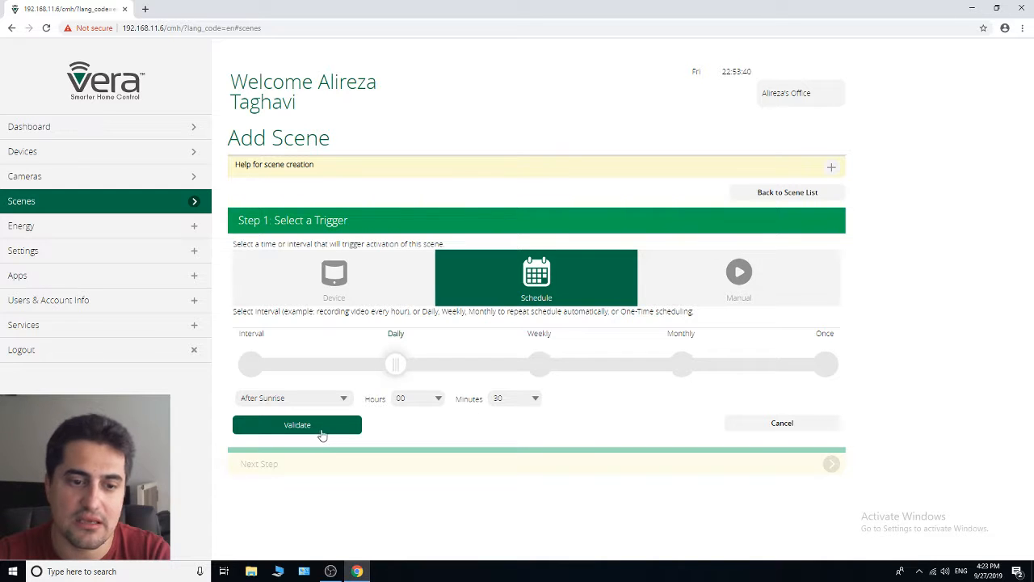
Validate the Every day 30m After Sunrise trigger and advance to Step 2: Device Actions
click(321, 428)
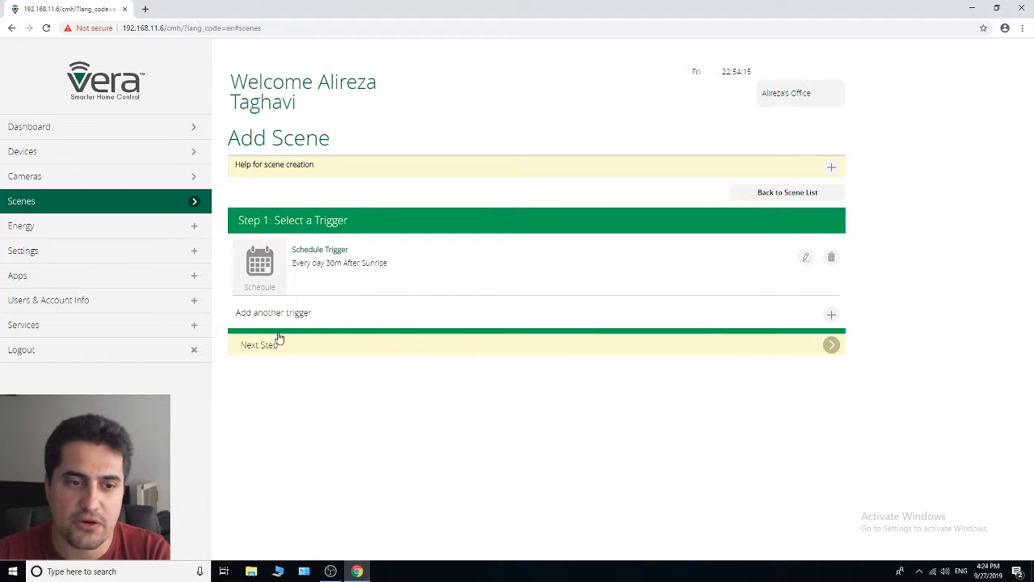
click(831, 346)
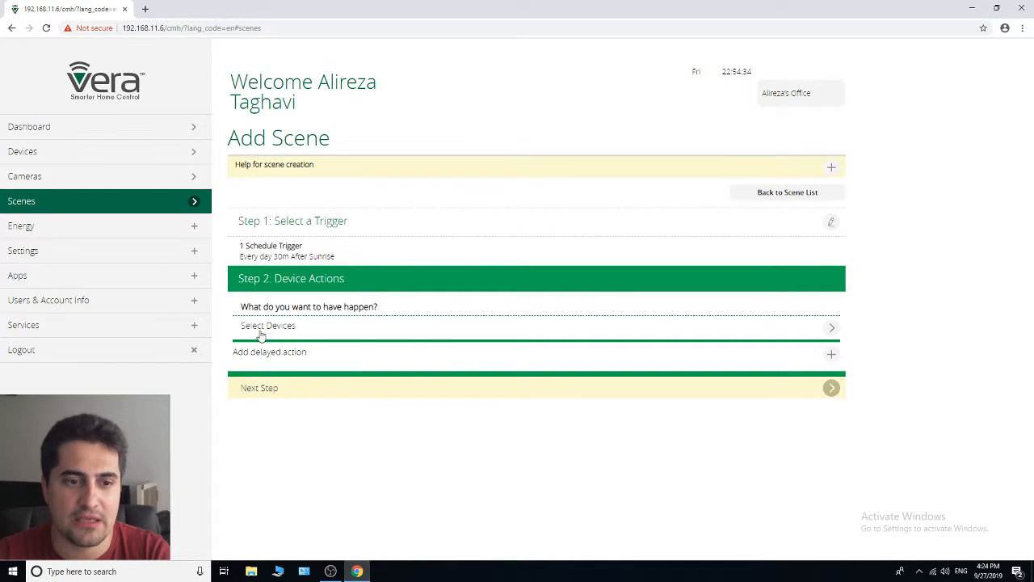
Tick the Curtain and Thermostat Show Room among the Show Room devices for the scene
click(834, 329)
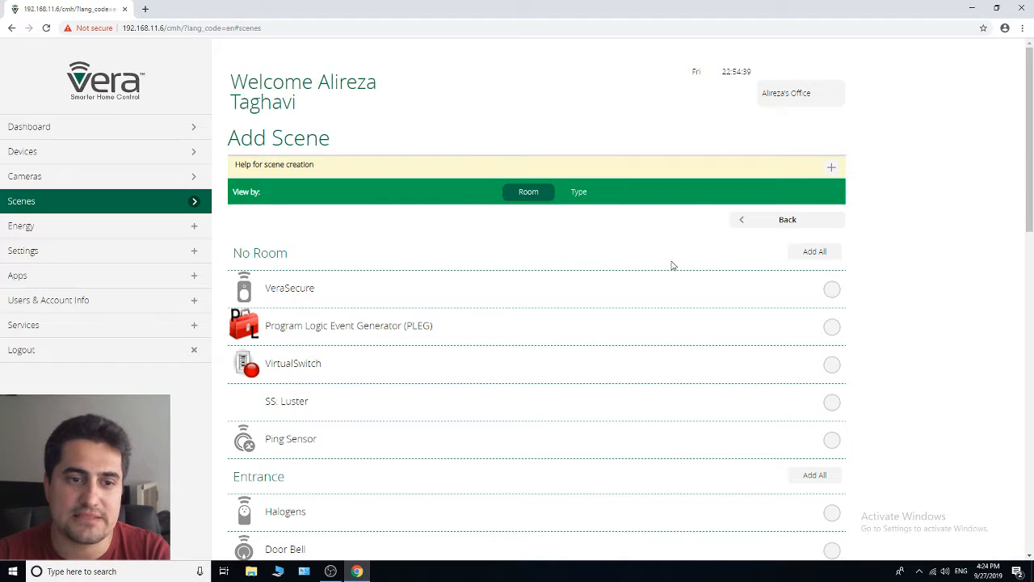
scroll(671, 265, down, 5)
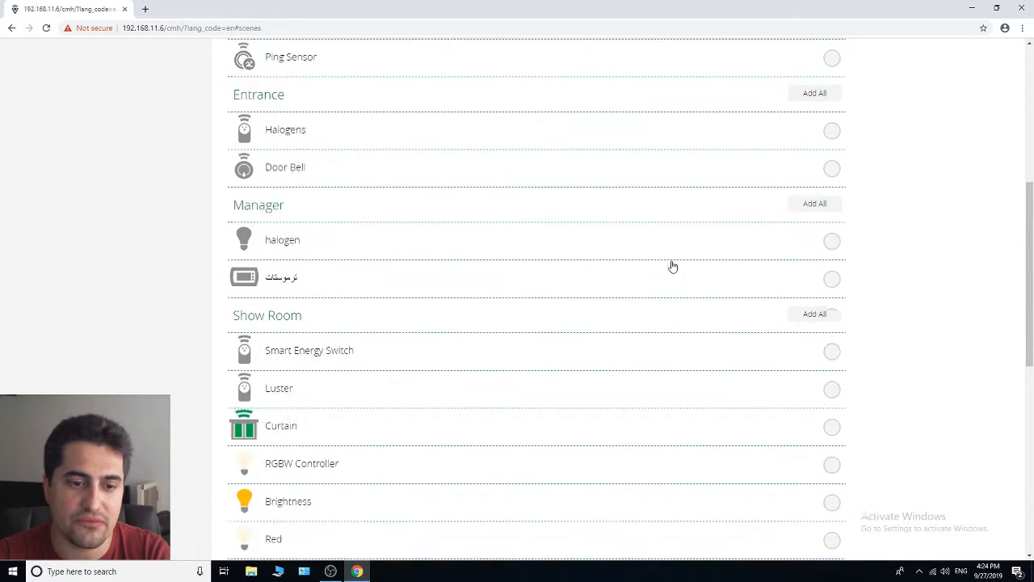
scroll(672, 266, down, 3)
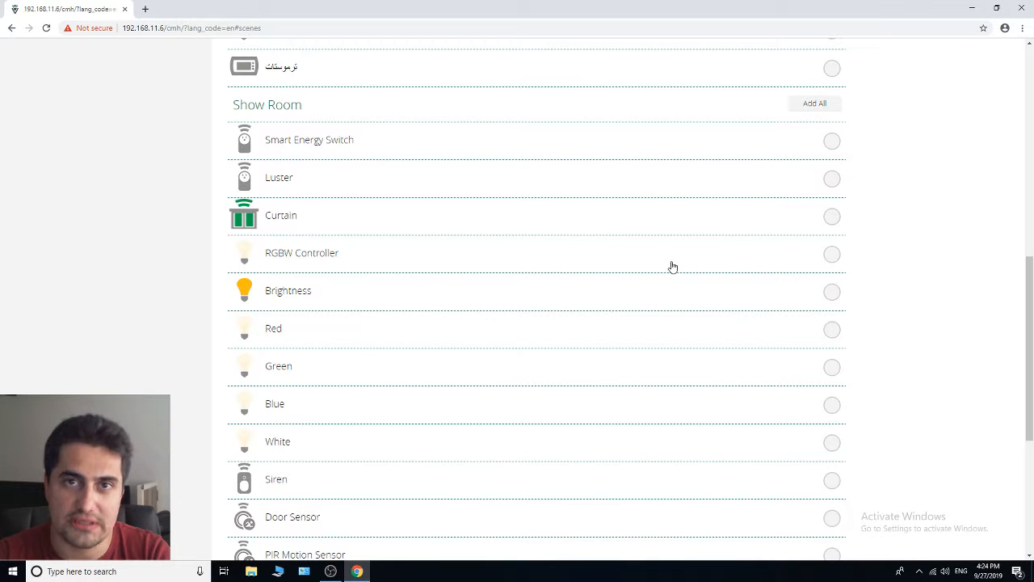
scroll(673, 266, up, 1)
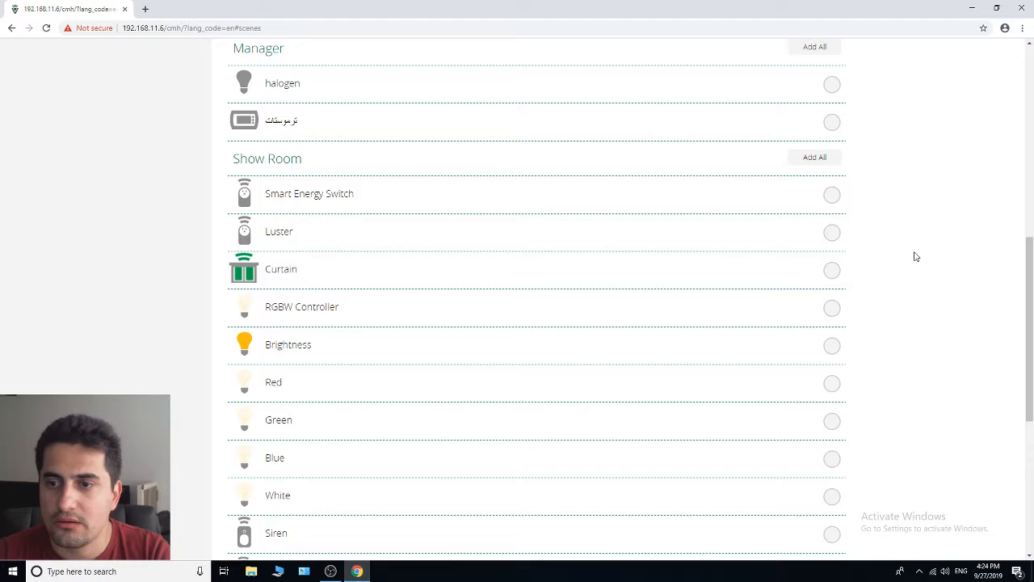
click(831, 272)
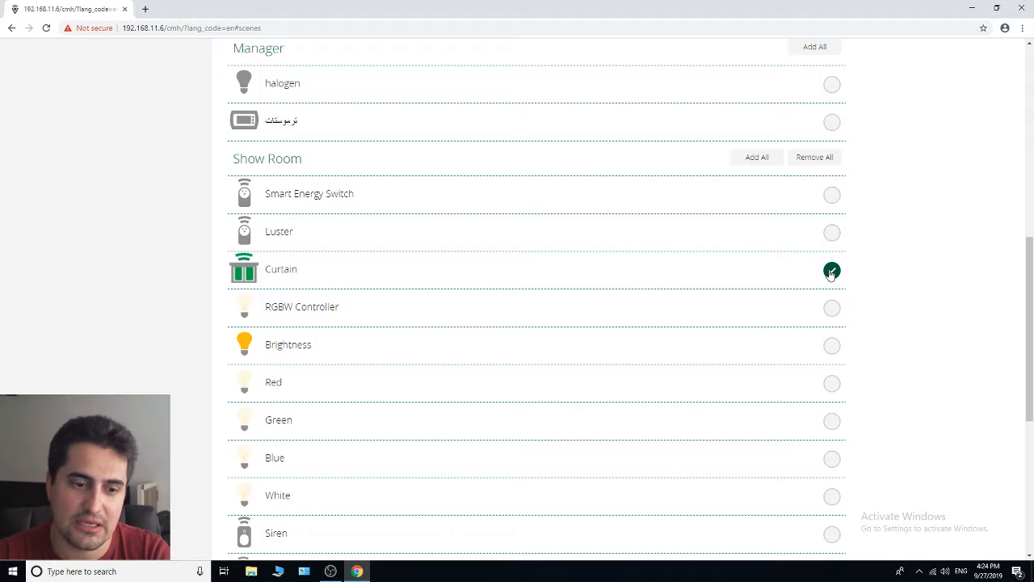
scroll(828, 275, down, 3)
scroll(829, 279, down, 1)
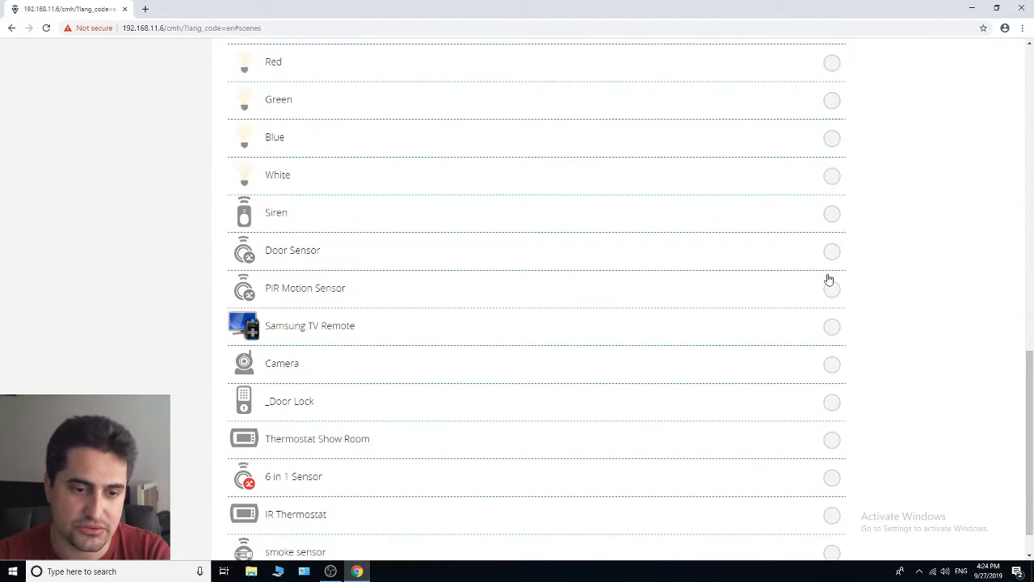
click(832, 396)
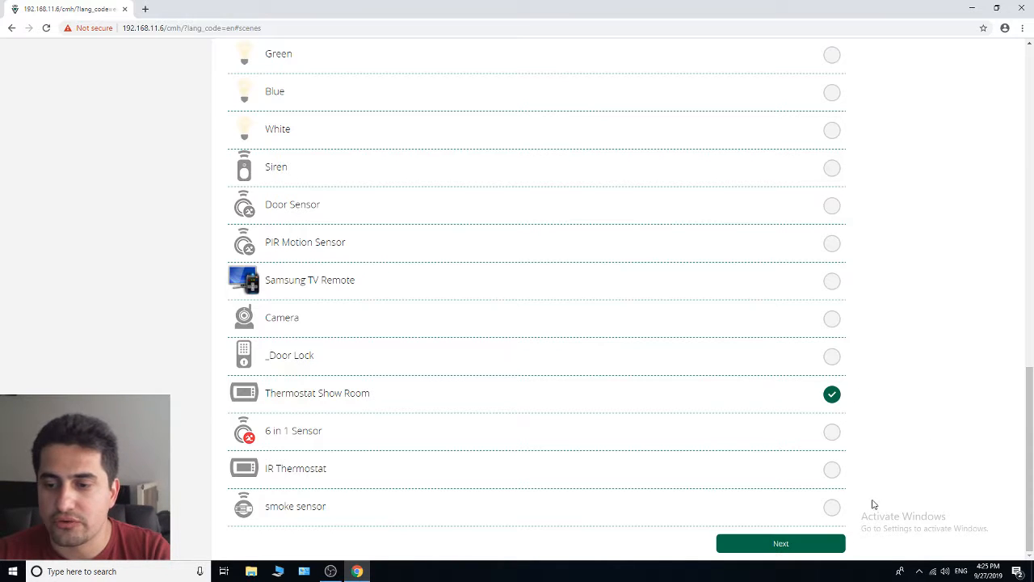
Return to the device list, select only Curtain and Luster, and continue to their actions
click(780, 544)
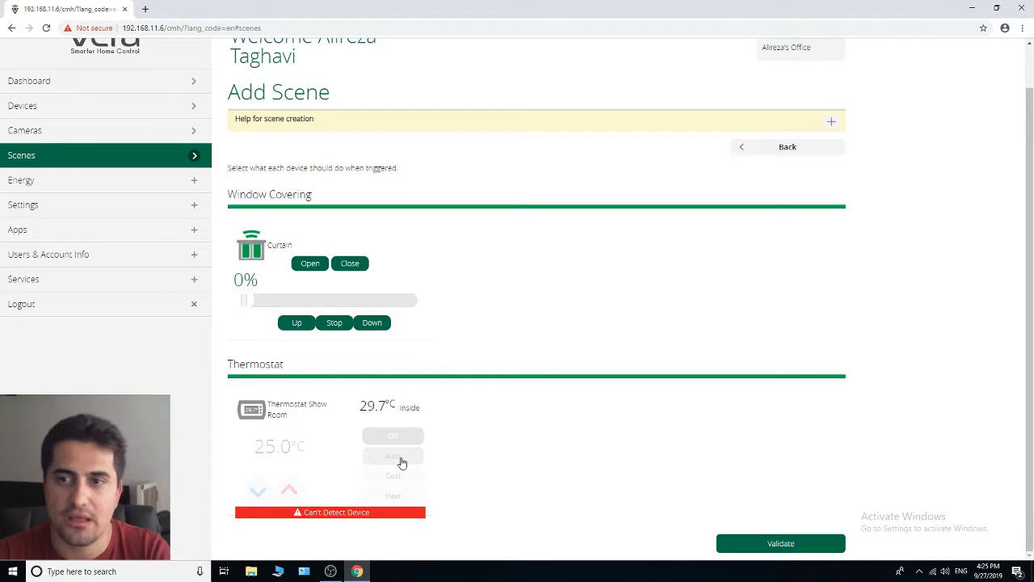
click(784, 153)
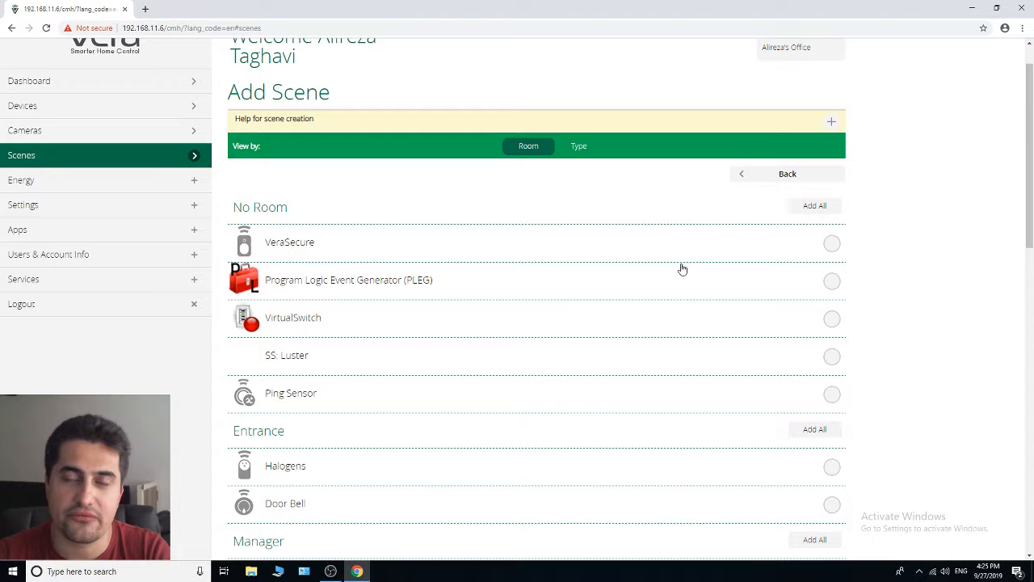
scroll(679, 266, down, 5)
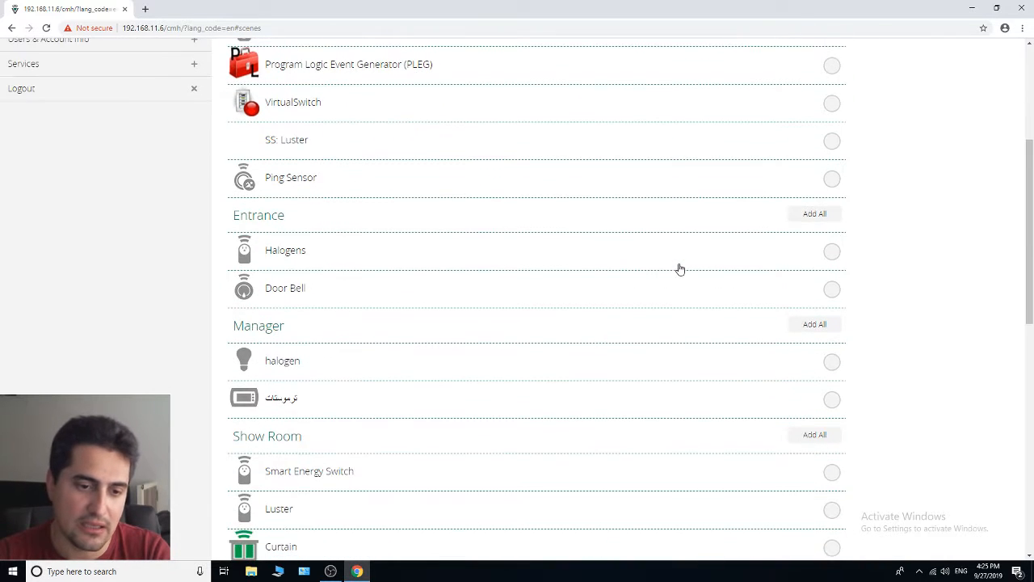
click(832, 391)
scroll(899, 387, down, 6)
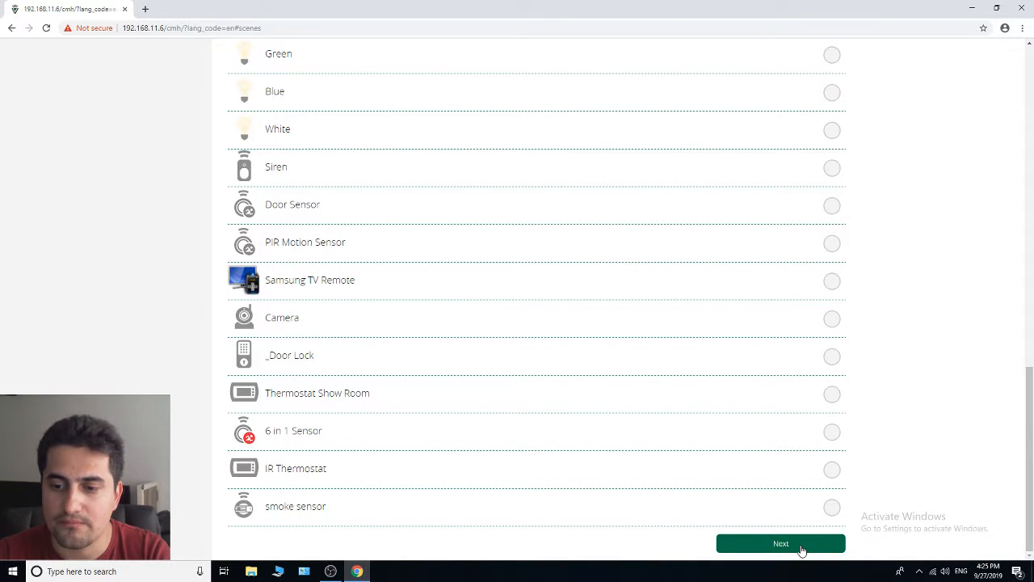
scroll(743, 199, up, 3)
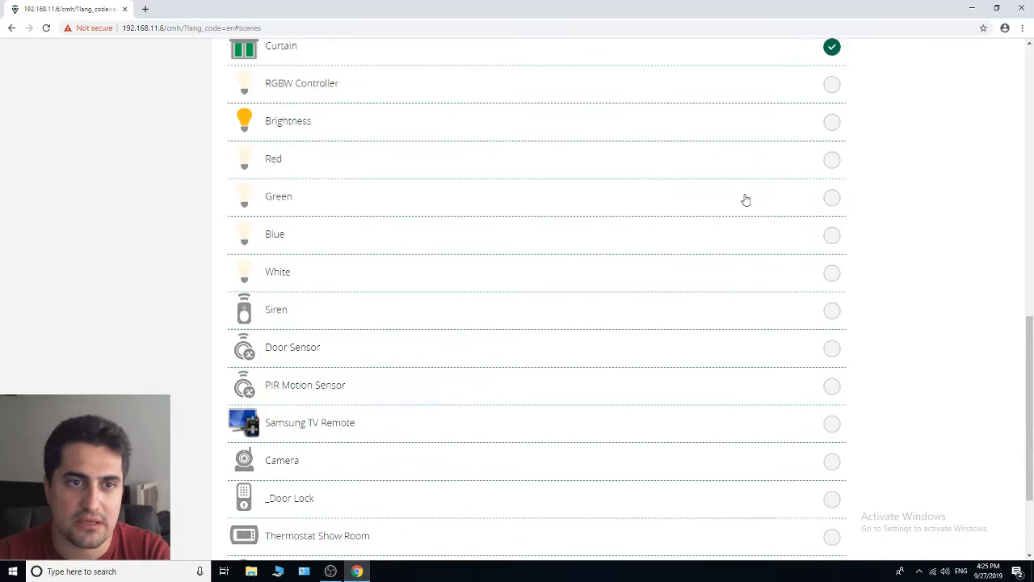
click(833, 125)
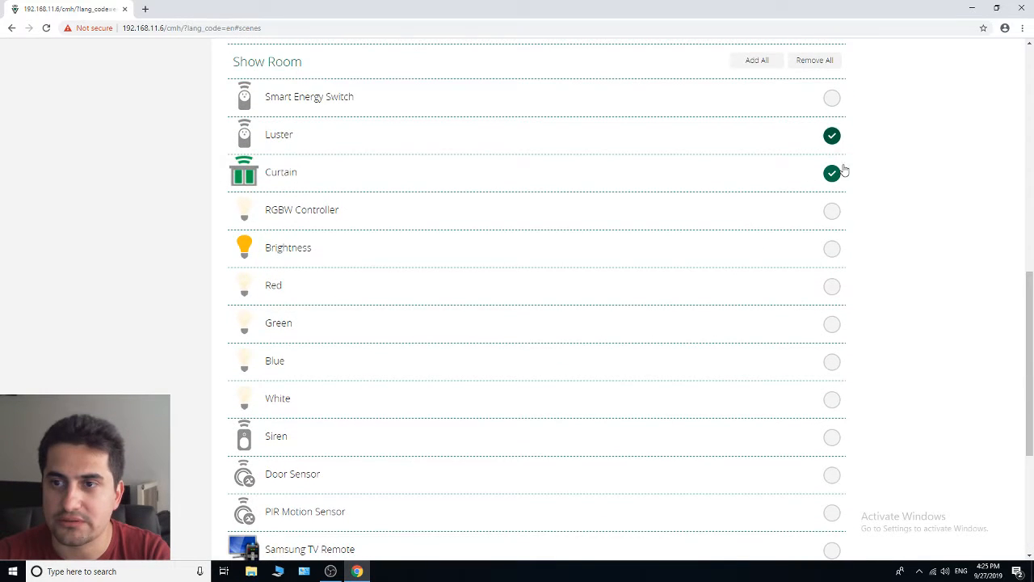
scroll(875, 282, down, 3)
click(811, 541)
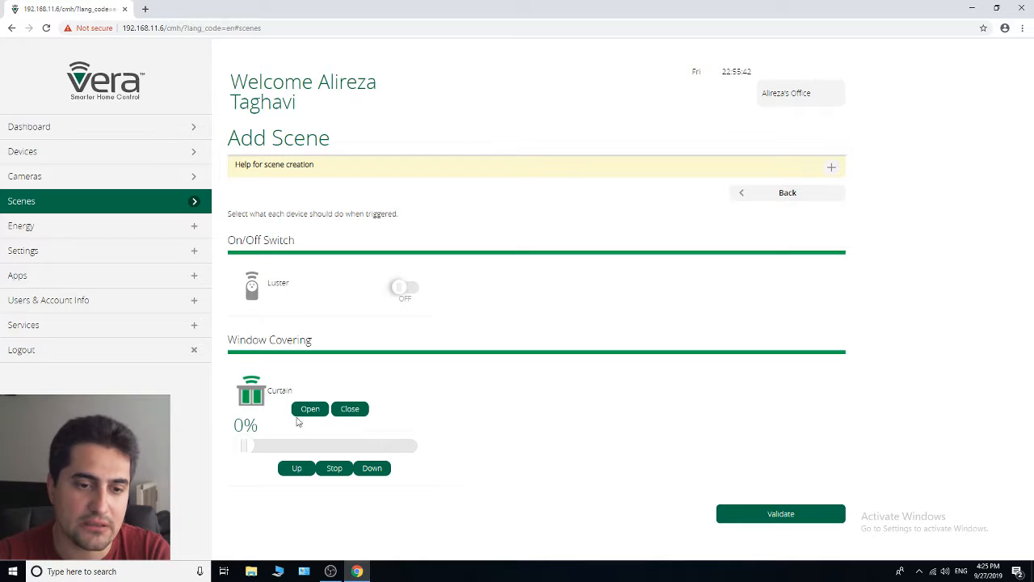
Set the Curtain action to 100% open after trying closed and 50%, leaving Luster off
click(309, 410)
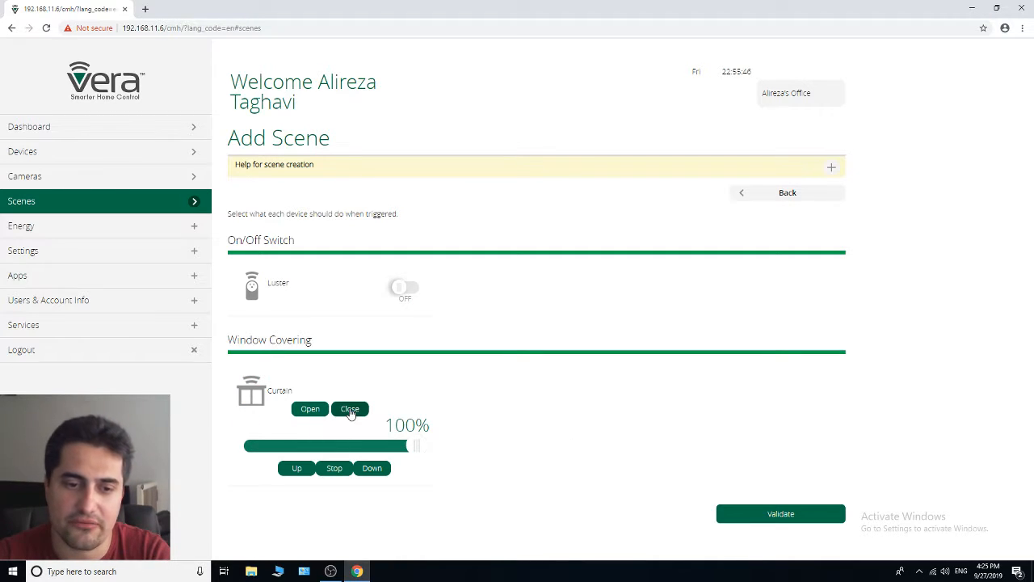
click(350, 411)
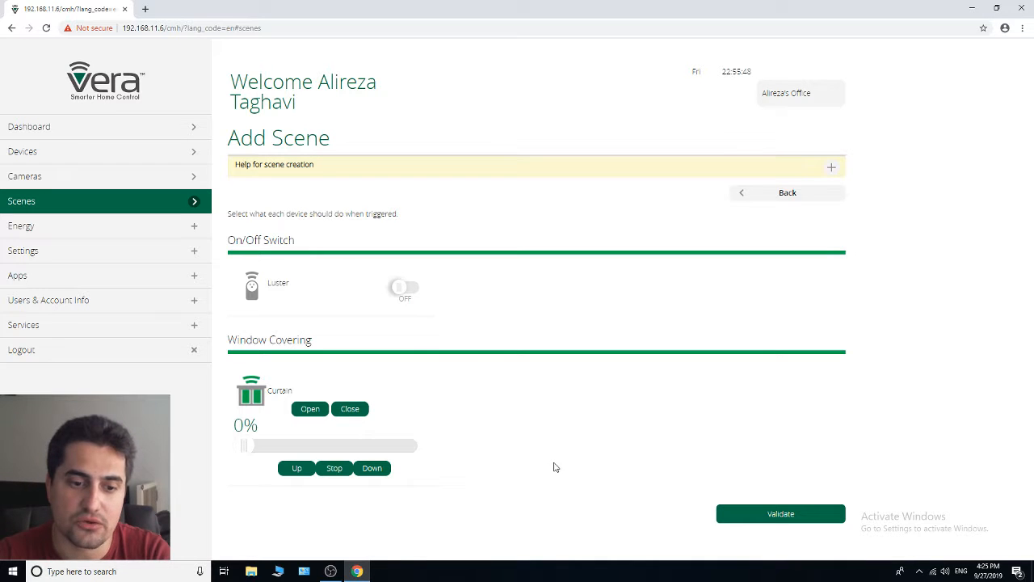
drag(241, 450, 331, 446)
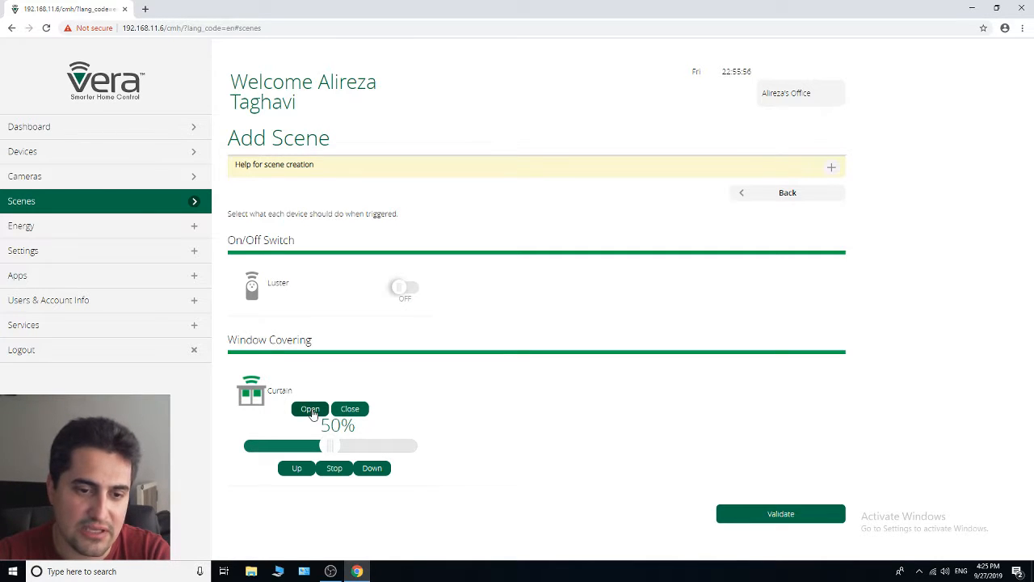
click(311, 411)
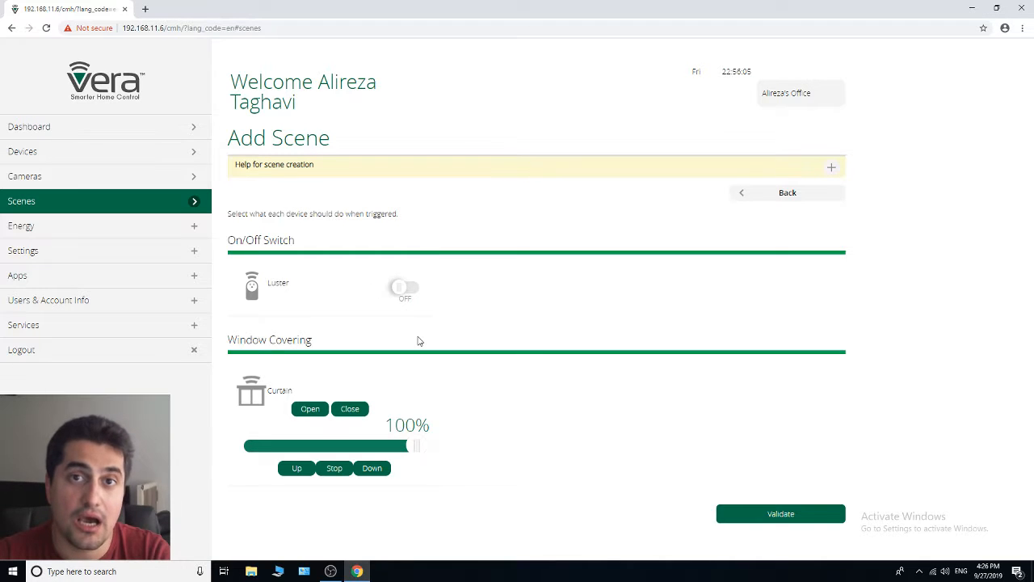
click(413, 290)
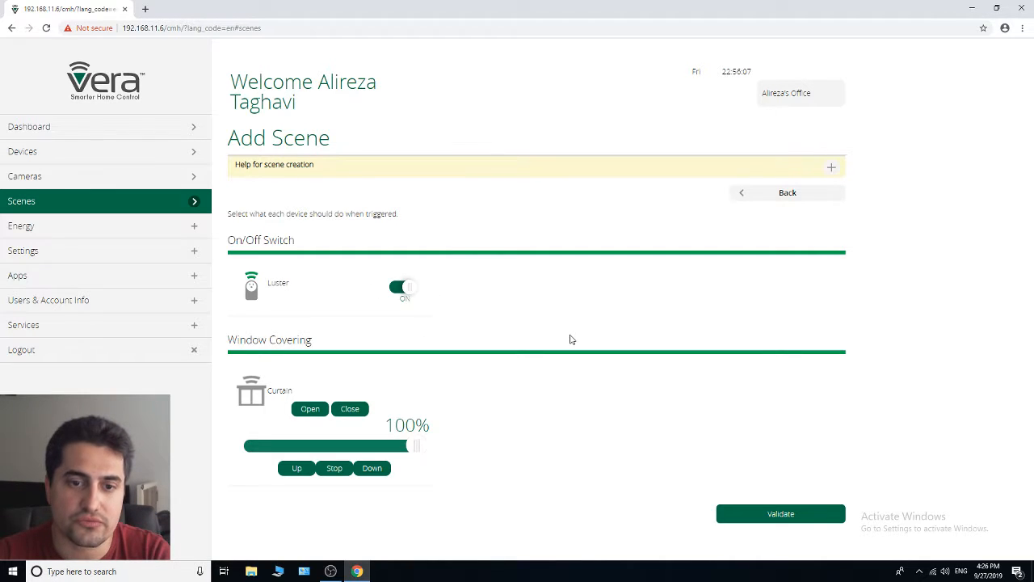
click(395, 293)
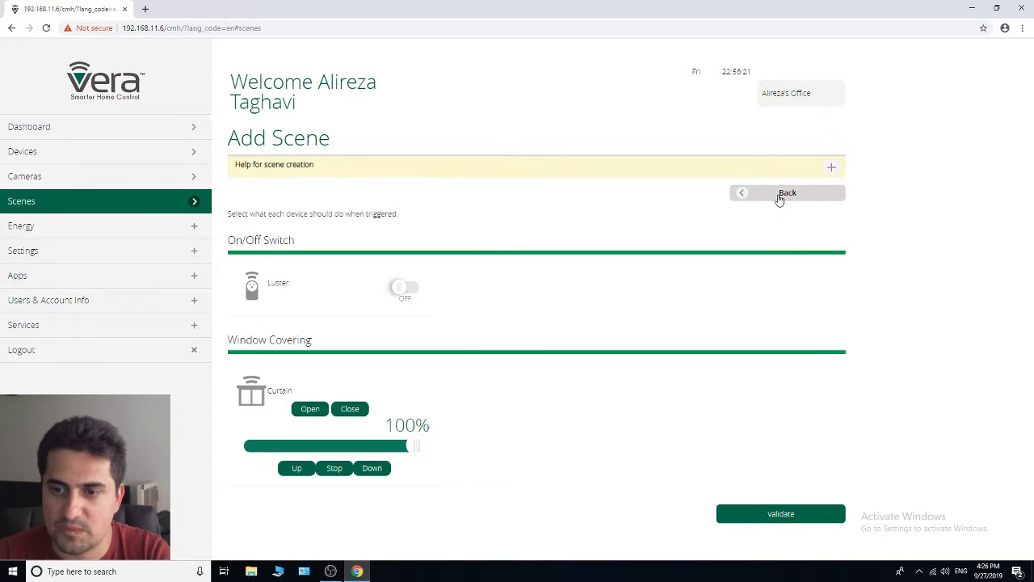
Validate the Curtain and Luster actions so they save to the scene summary
click(760, 520)
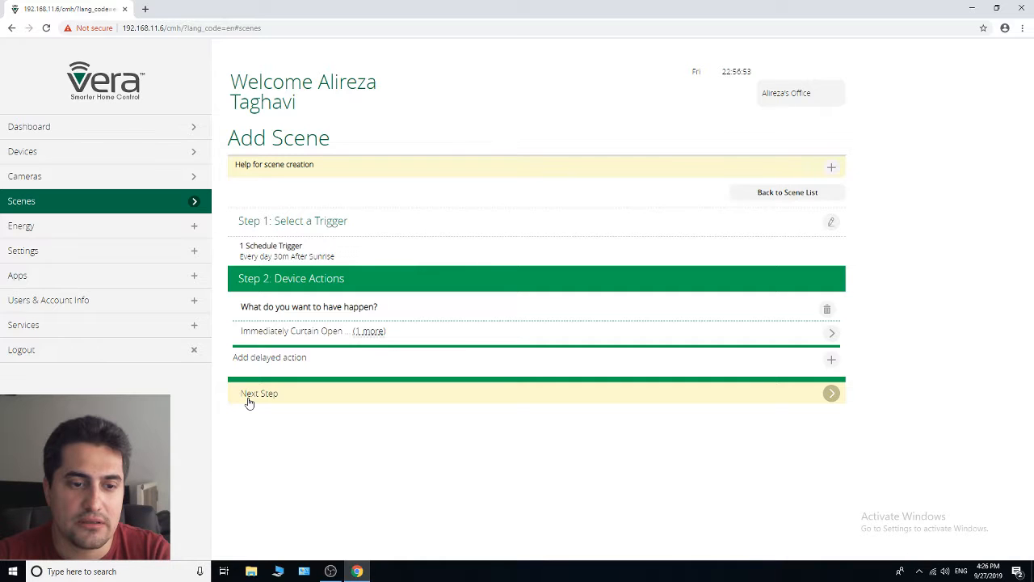
Advance to Step 3: Finish the Scene and scroll down to its settings
click(833, 395)
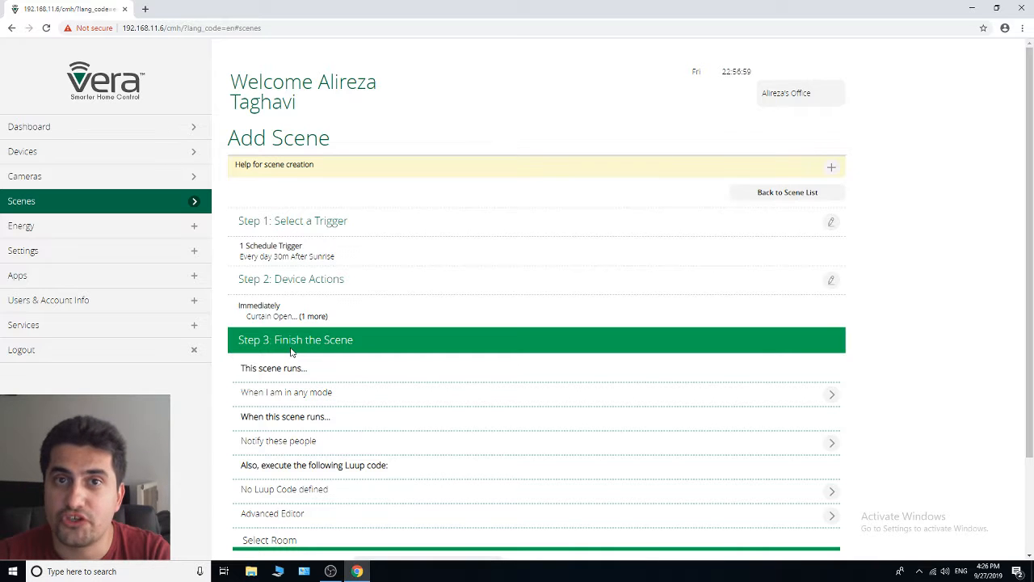
scroll(404, 348, down, 3)
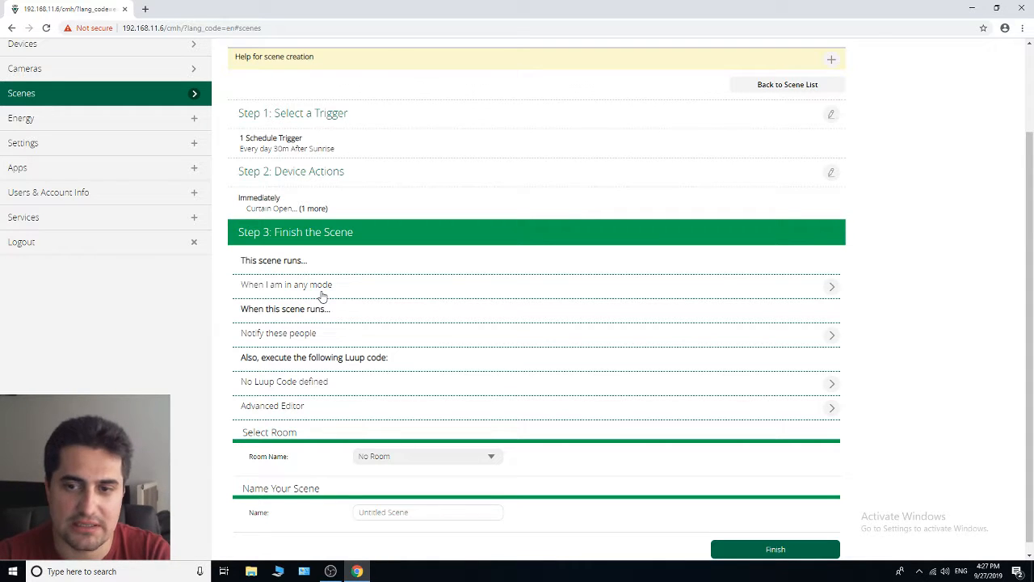
Restrict the scene to Home and Night modes by excluding Vacation and Away
click(832, 288)
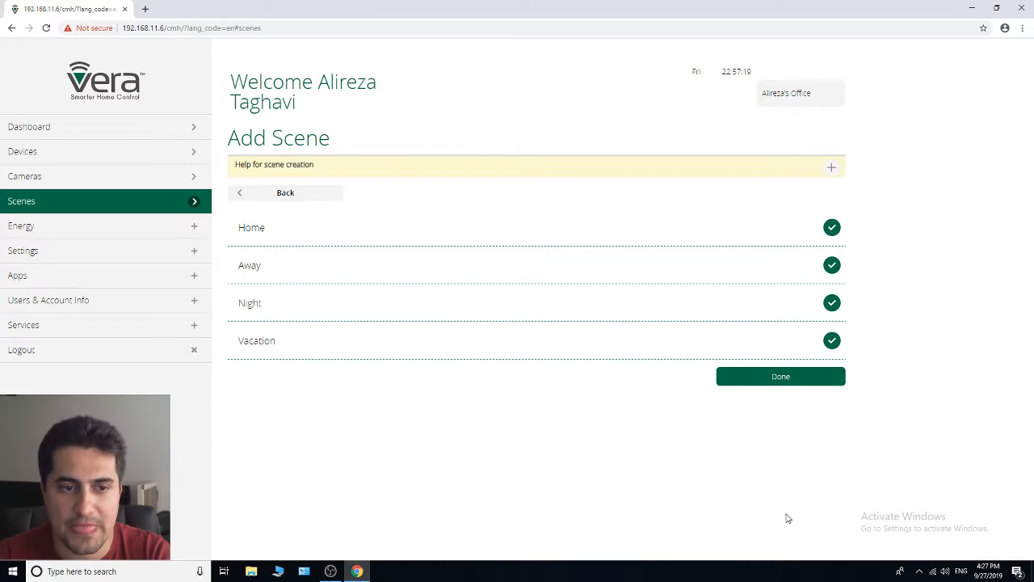
click(832, 342)
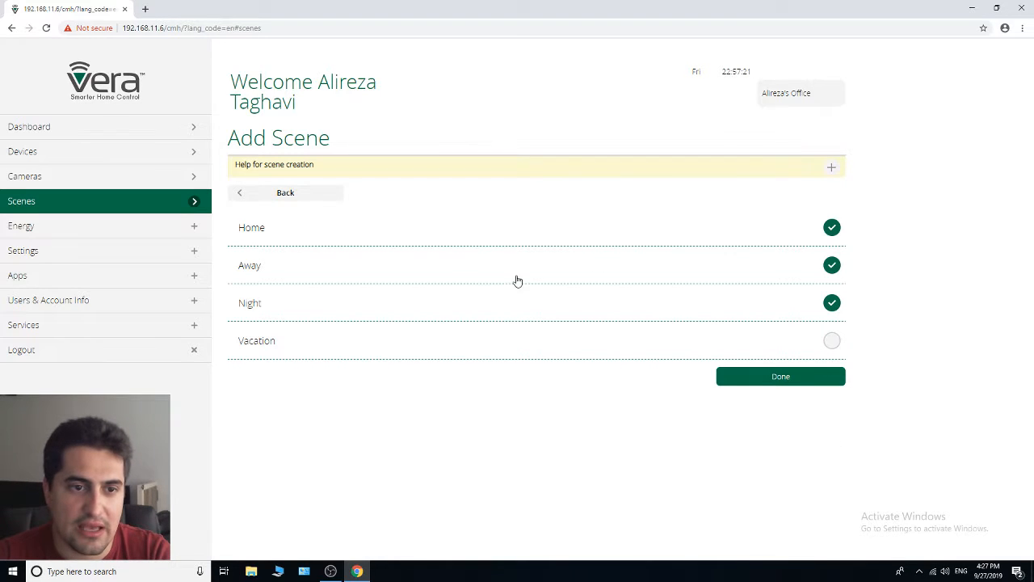
click(834, 265)
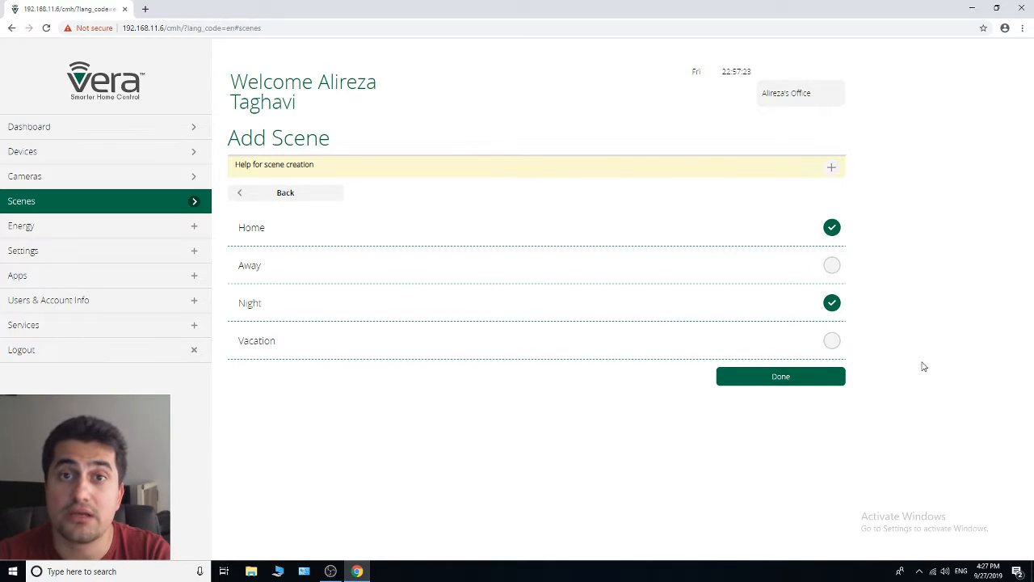
click(781, 376)
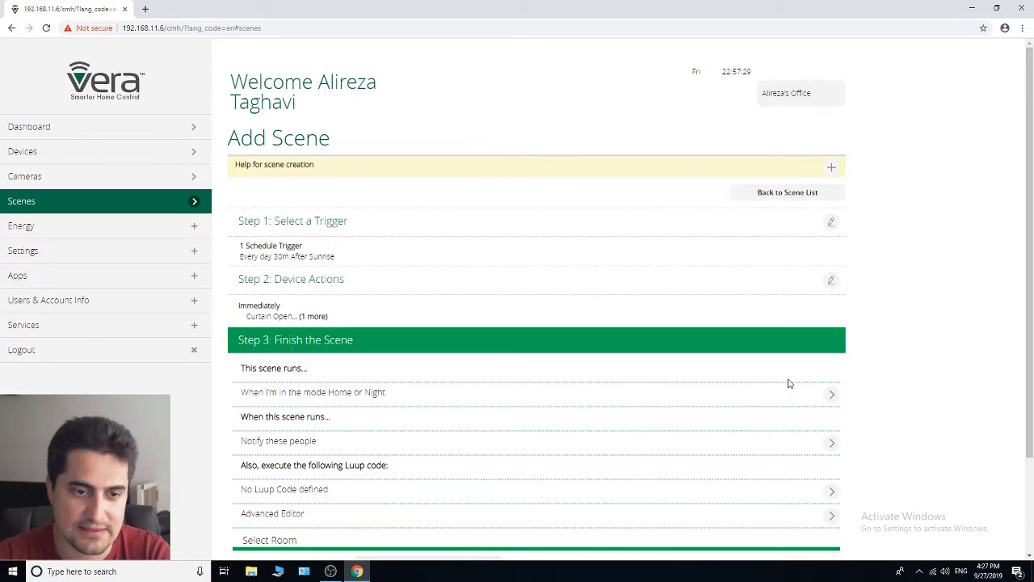
scroll(790, 384, down, 3)
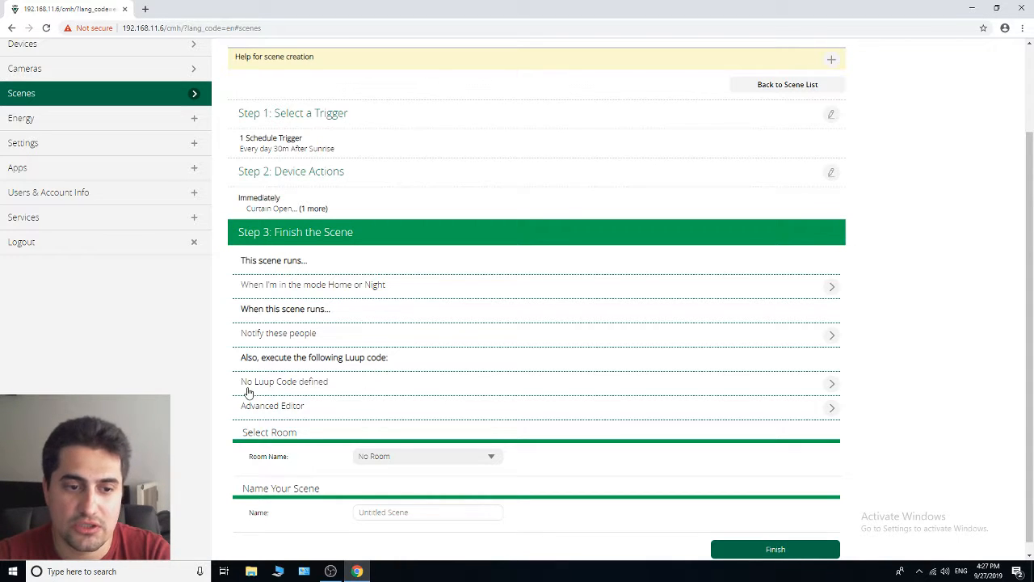
click(832, 384)
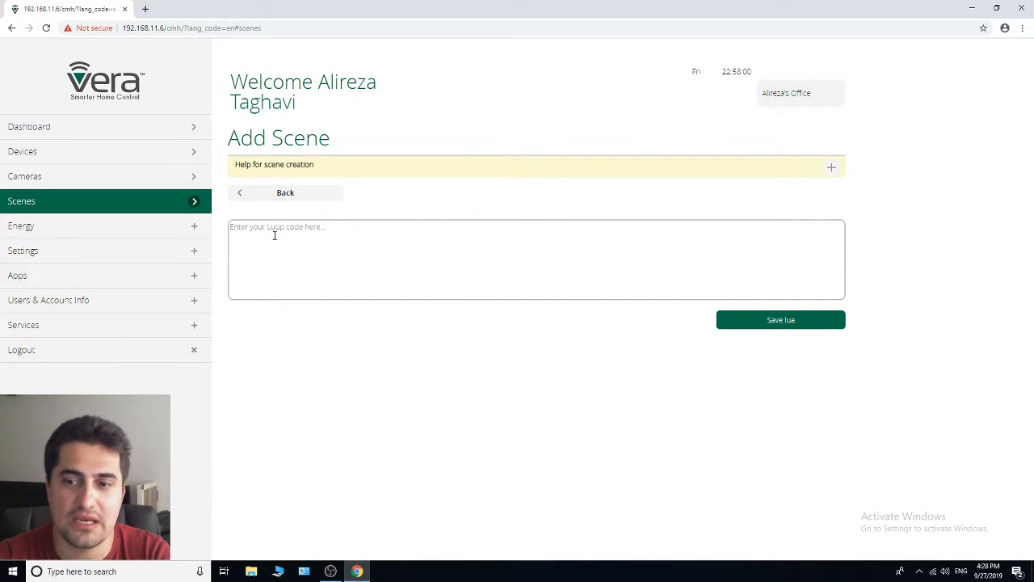
click(263, 194)
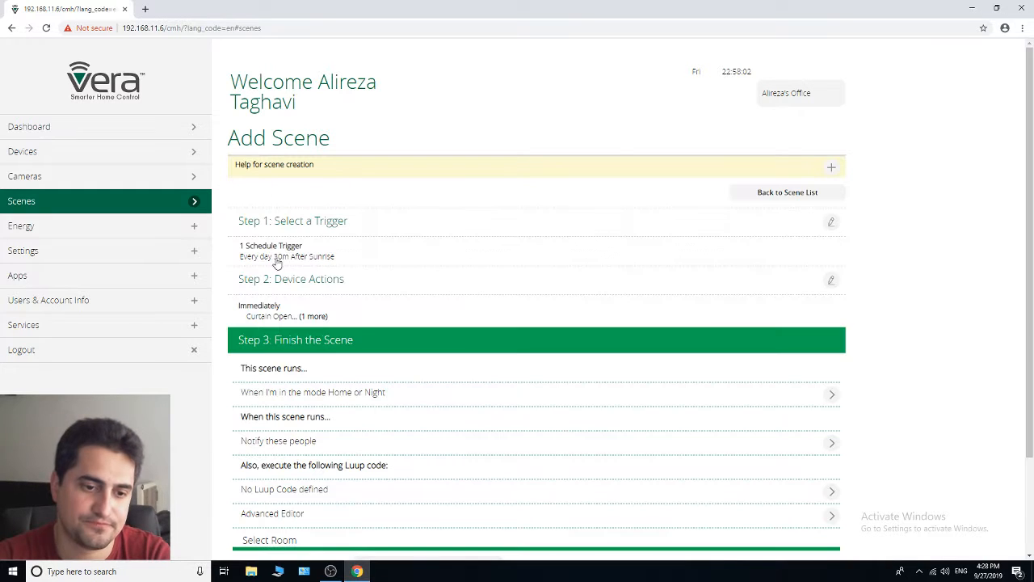
scroll(328, 337, down, 3)
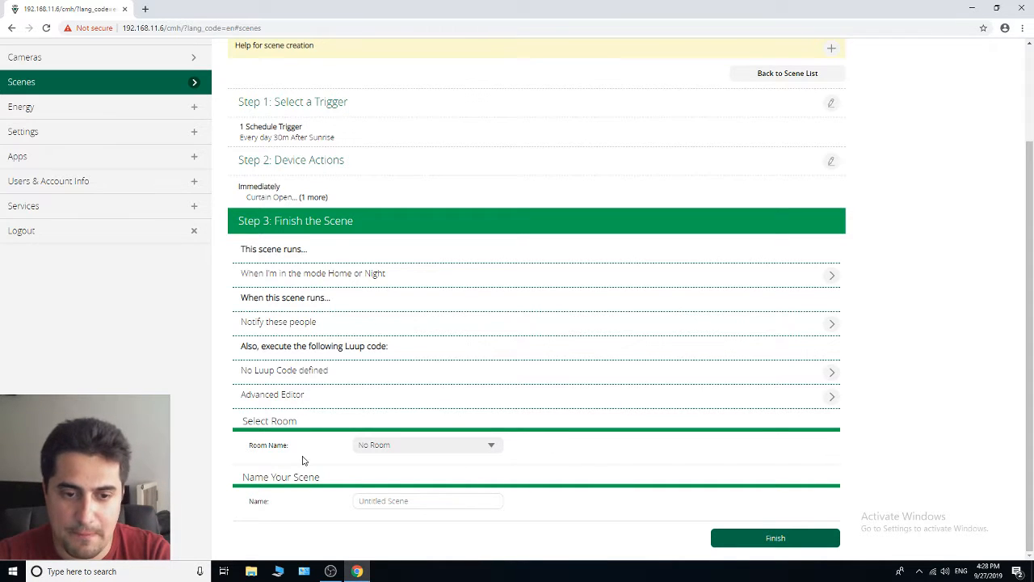
Assign the scene to Show Room and put the cursor in its Name field
click(492, 449)
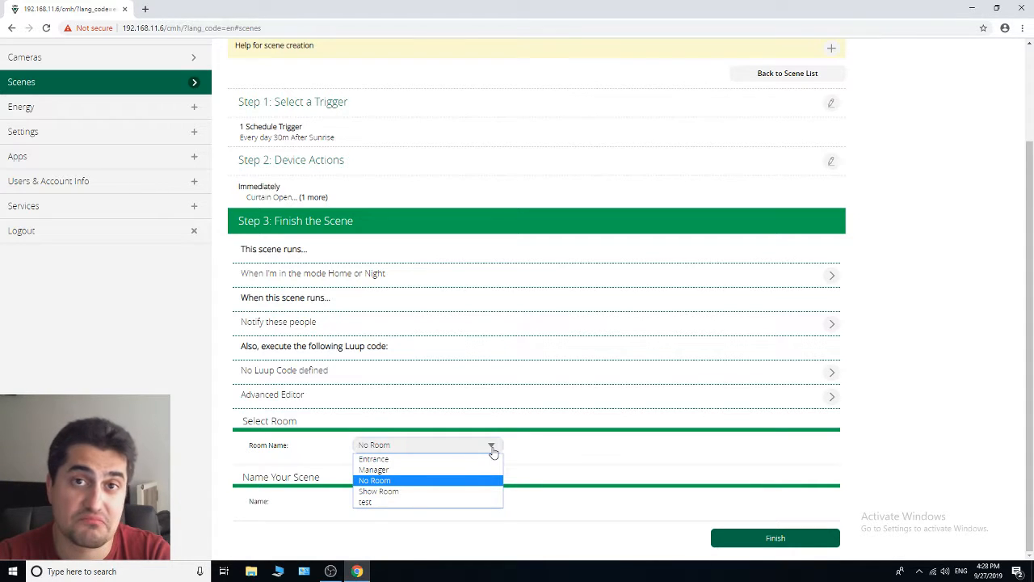
click(402, 491)
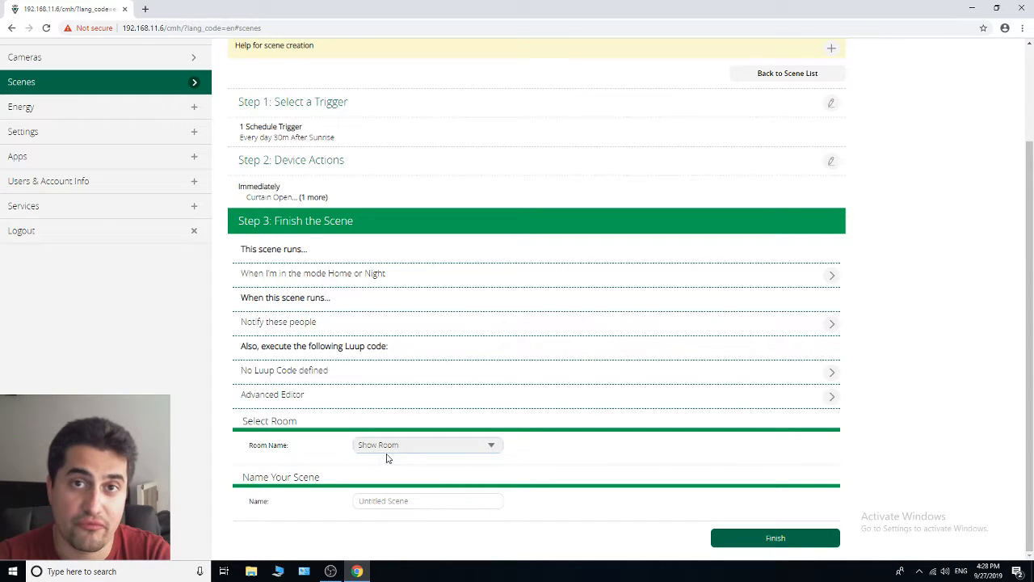
click(373, 501)
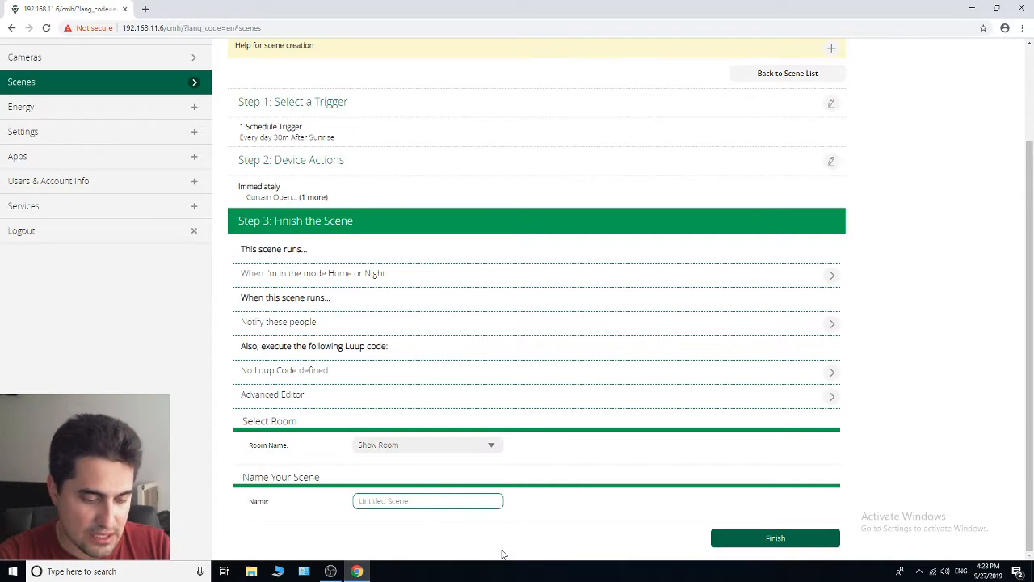
Name the scene 'Mornings Curtain opens' and finish saving it
text(Morning)
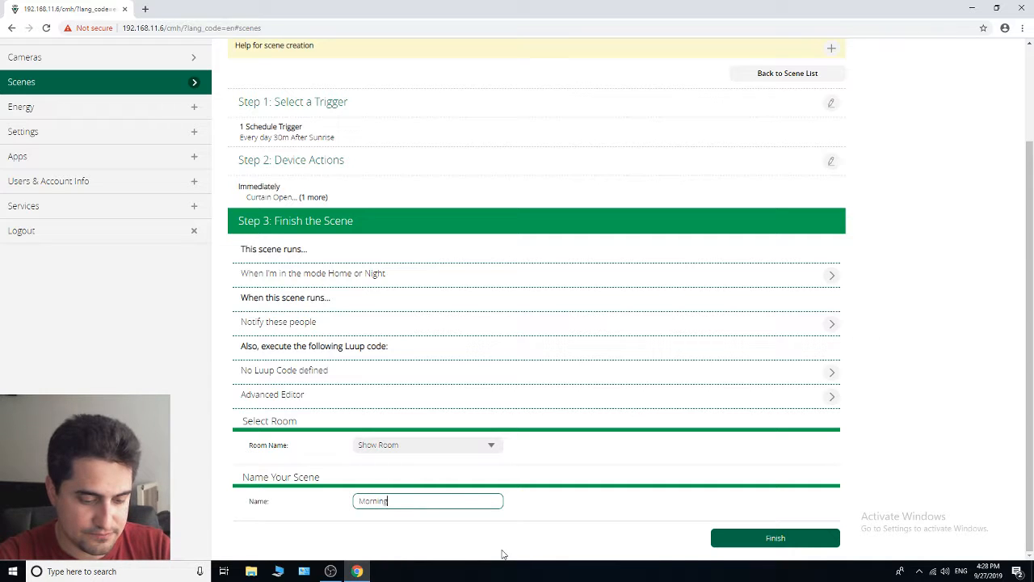
text(s Cur)
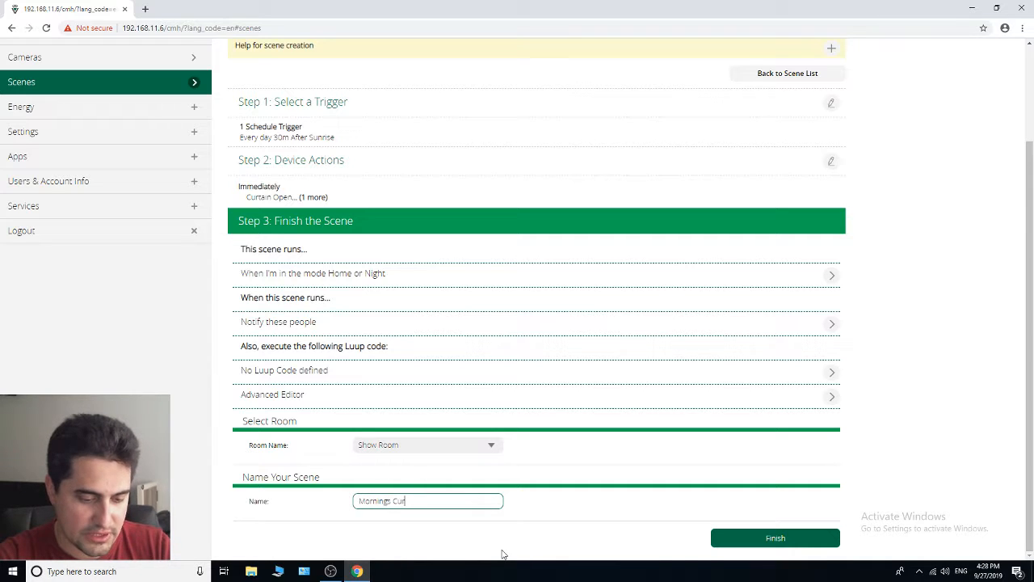
text(tain opens)
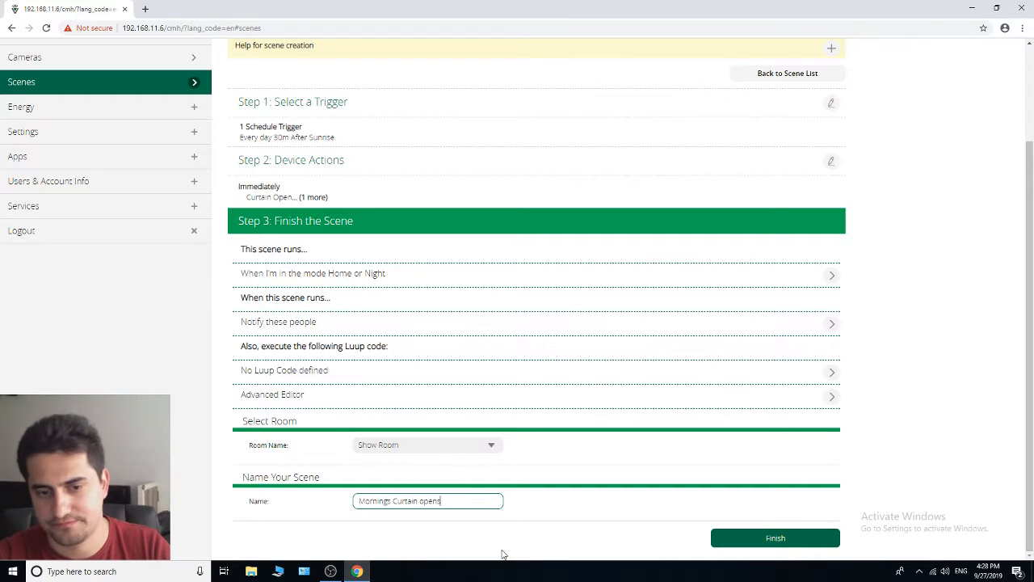
click(742, 539)
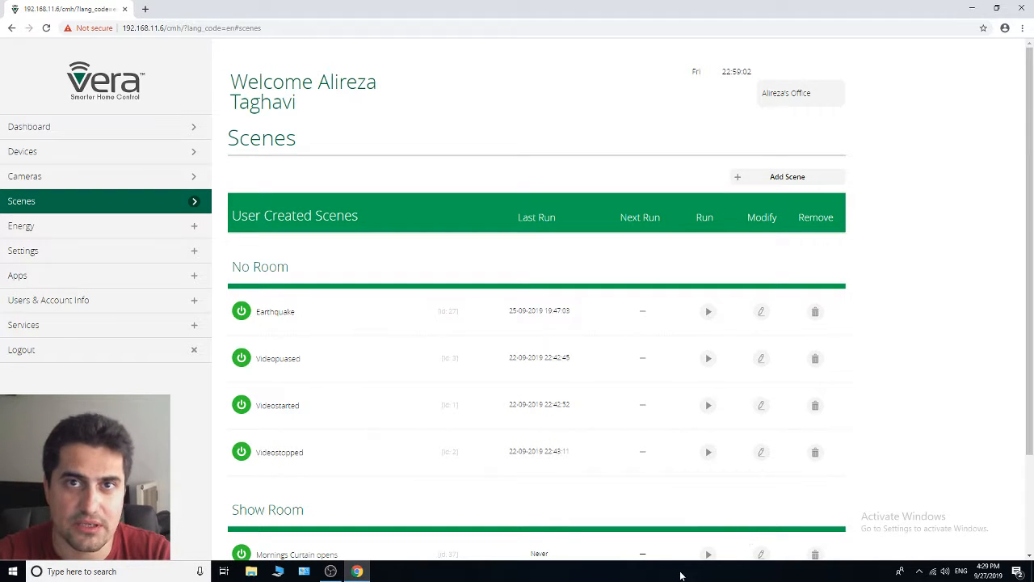
scroll(693, 486, down, 2)
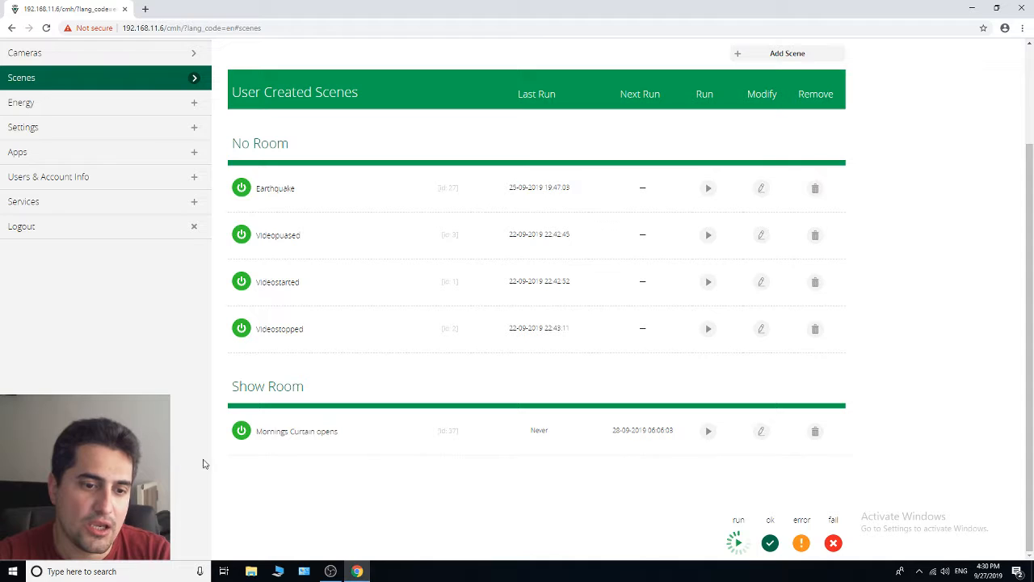
Deactivate and reactivate the Mornings Curtain opens scene, then run it manually
click(243, 432)
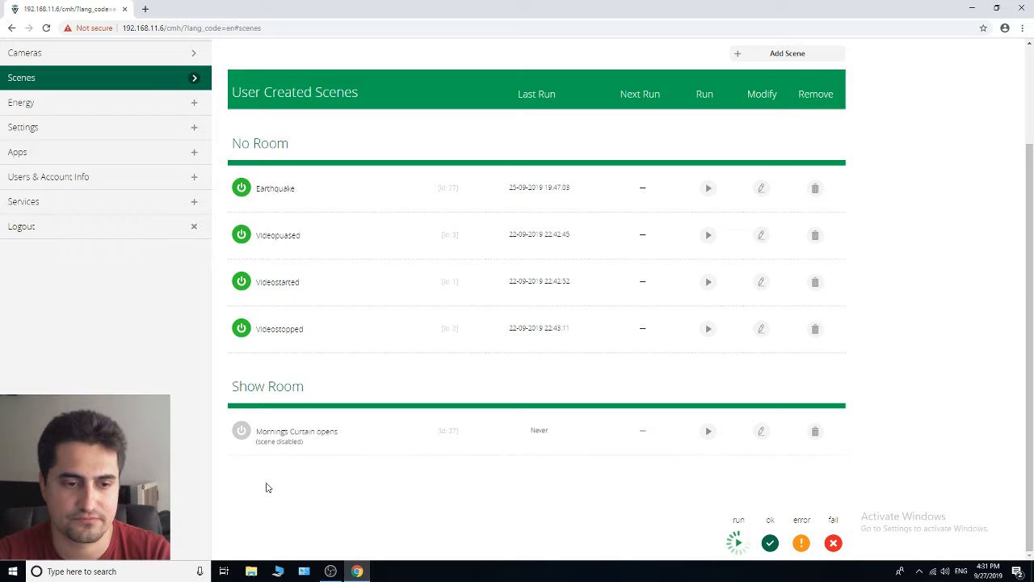
click(241, 433)
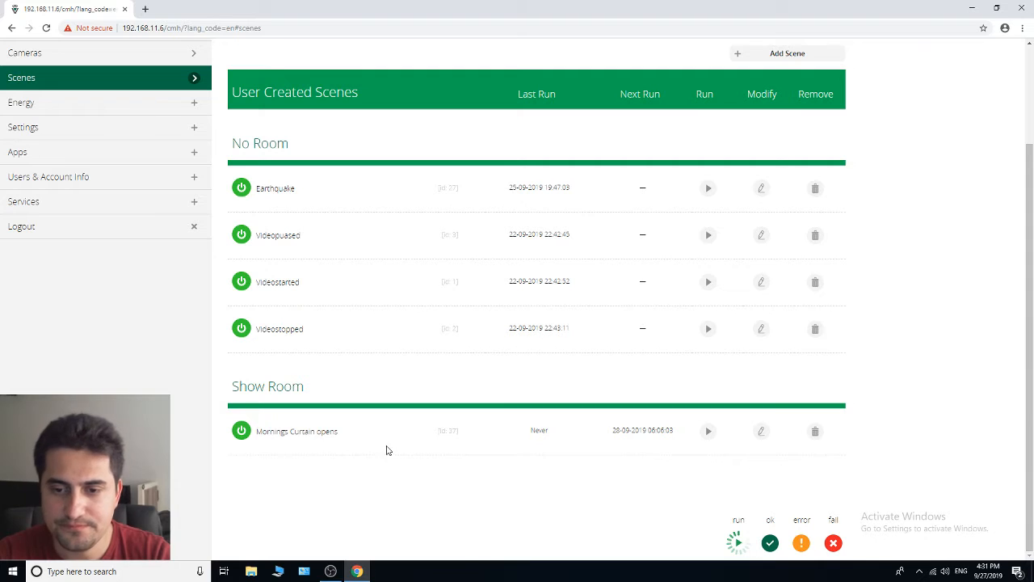
click(709, 437)
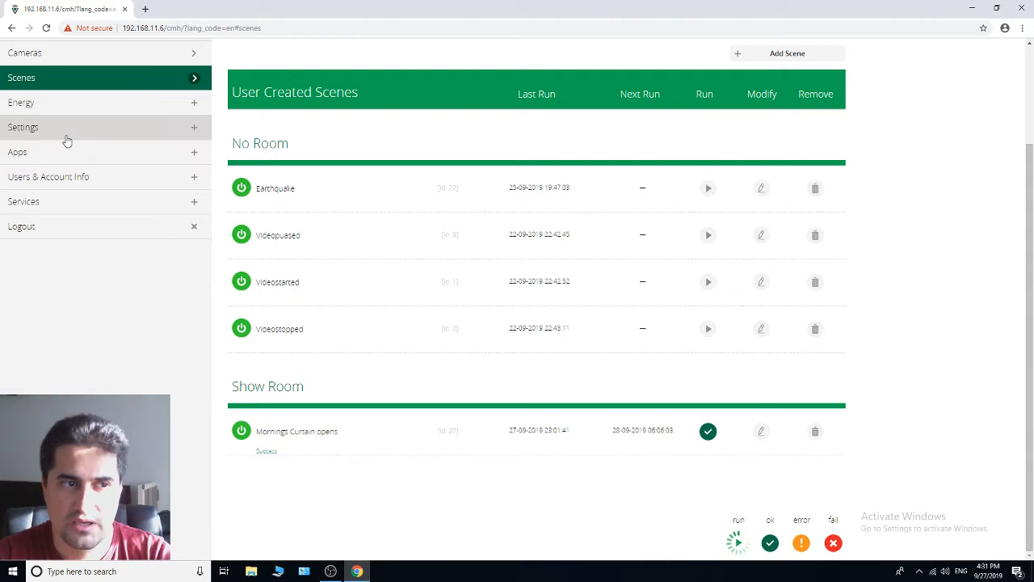
scroll(77, 148, up, 2)
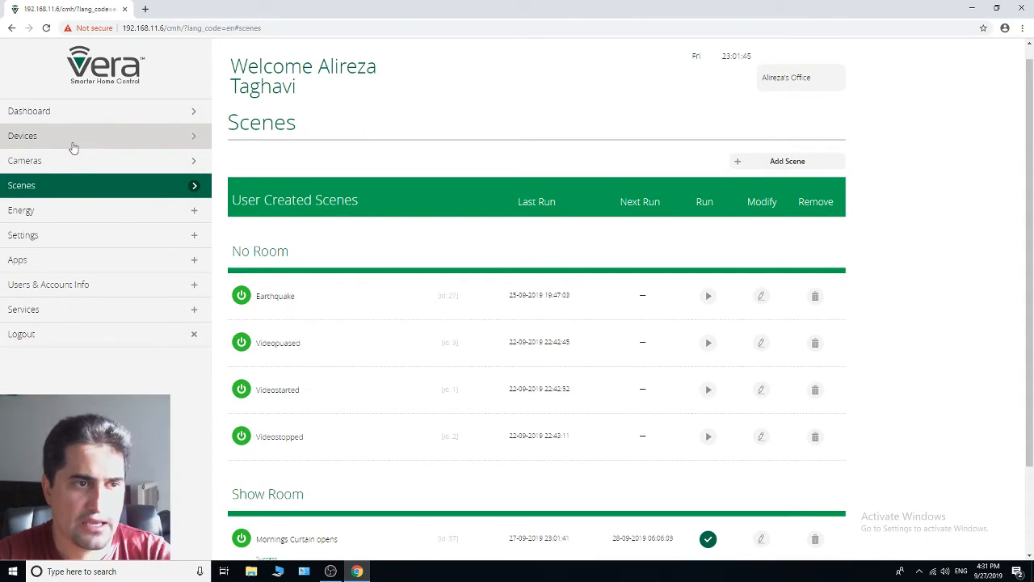
View the camera's live feed at Large size, dismissing the default password warning
click(83, 164)
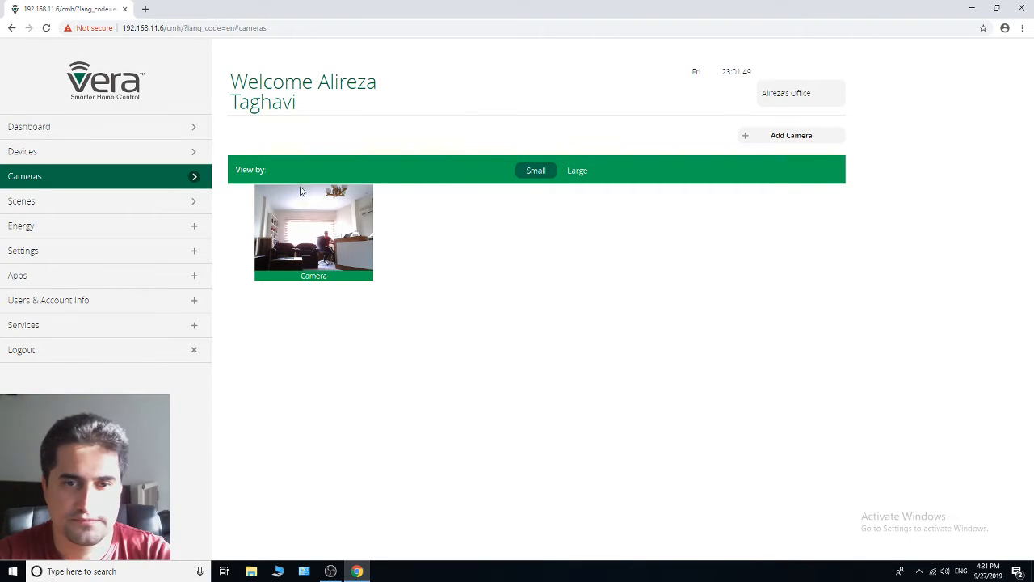
click(585, 173)
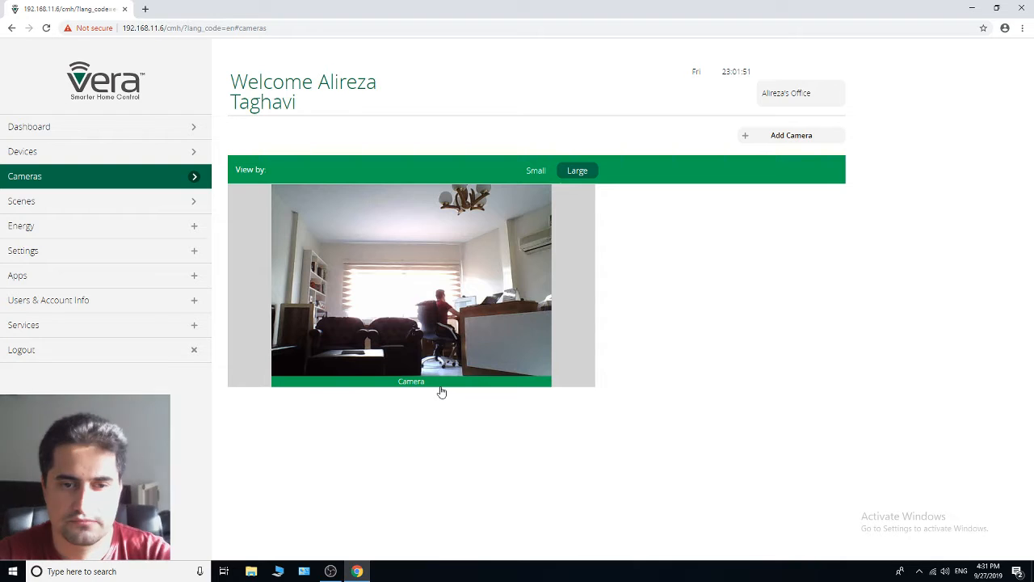
click(421, 305)
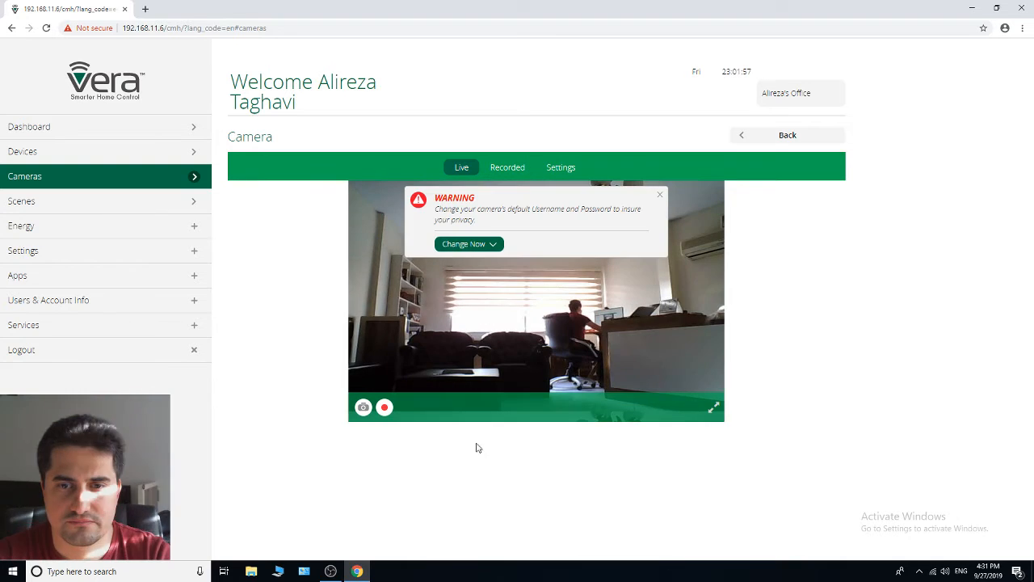
click(659, 194)
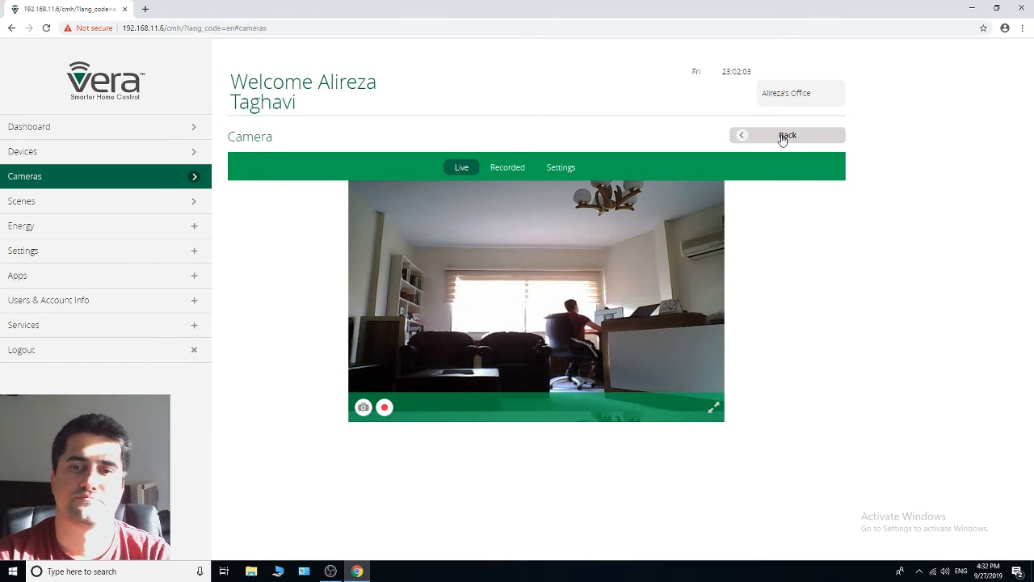
click(783, 137)
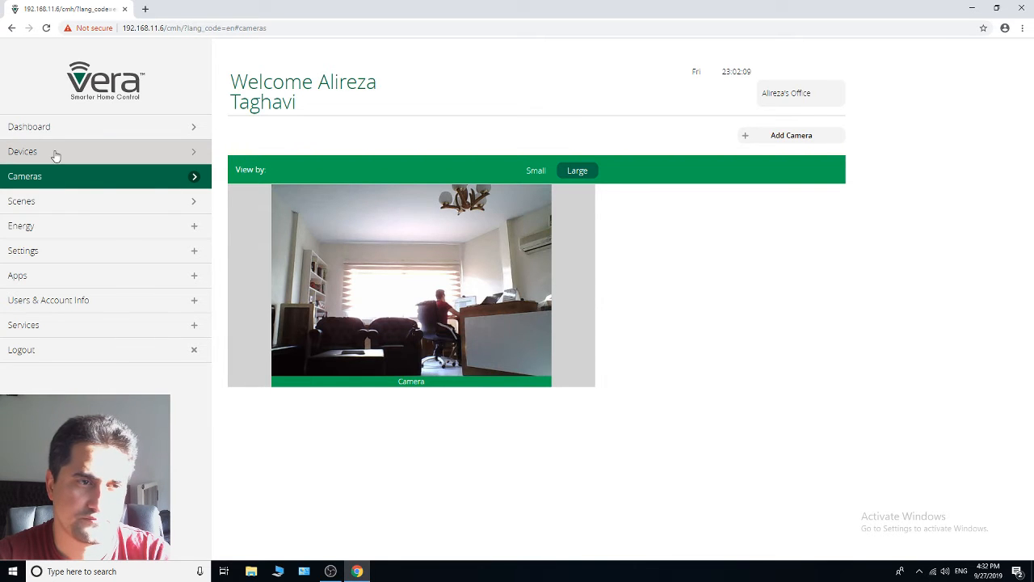
click(56, 152)
Close the Show Room Curtain fully from 80% down to 0% on the Devices page
scroll(683, 348, down, 15)
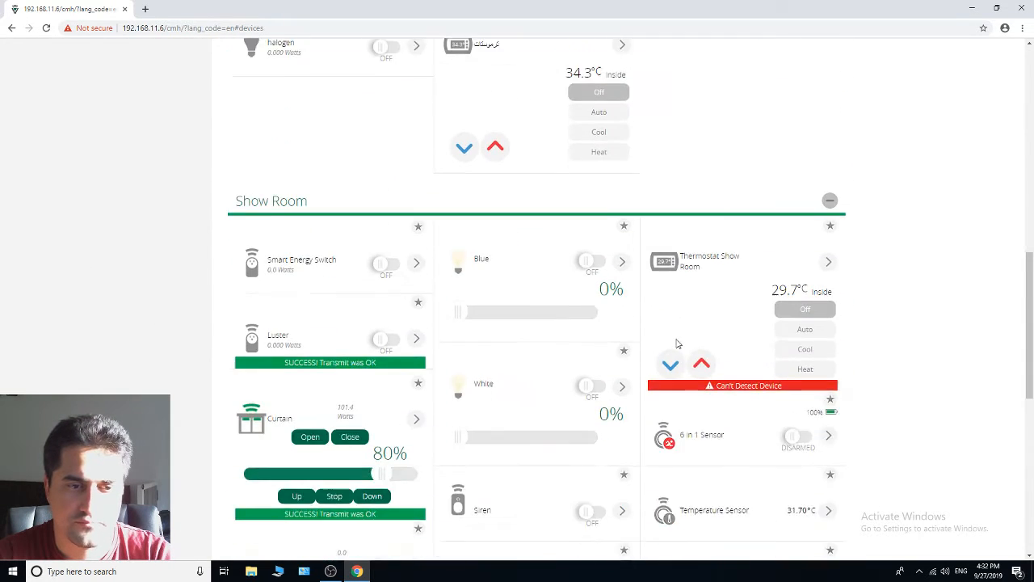
scroll(678, 343, down, 2)
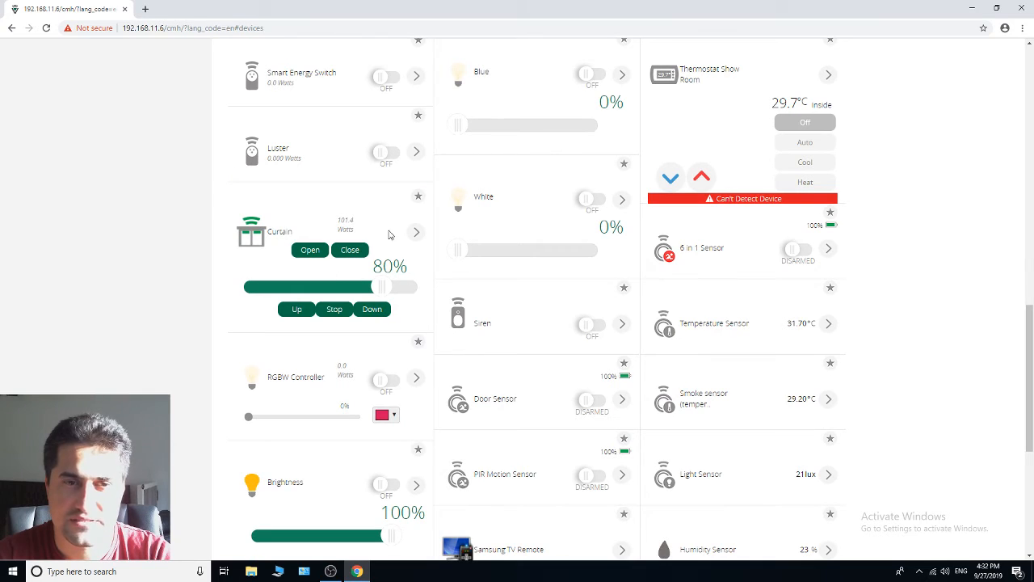
click(368, 311)
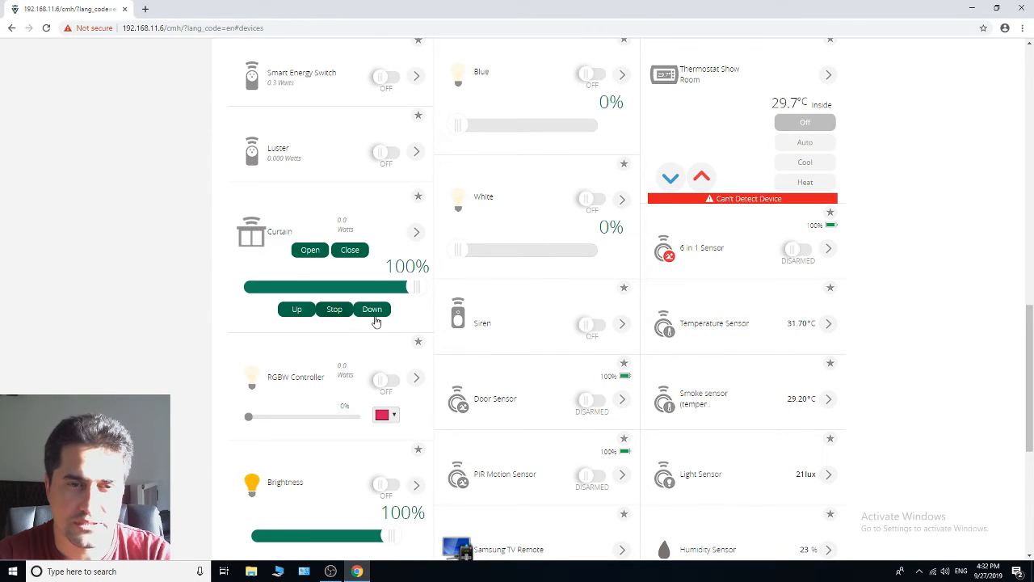
click(350, 251)
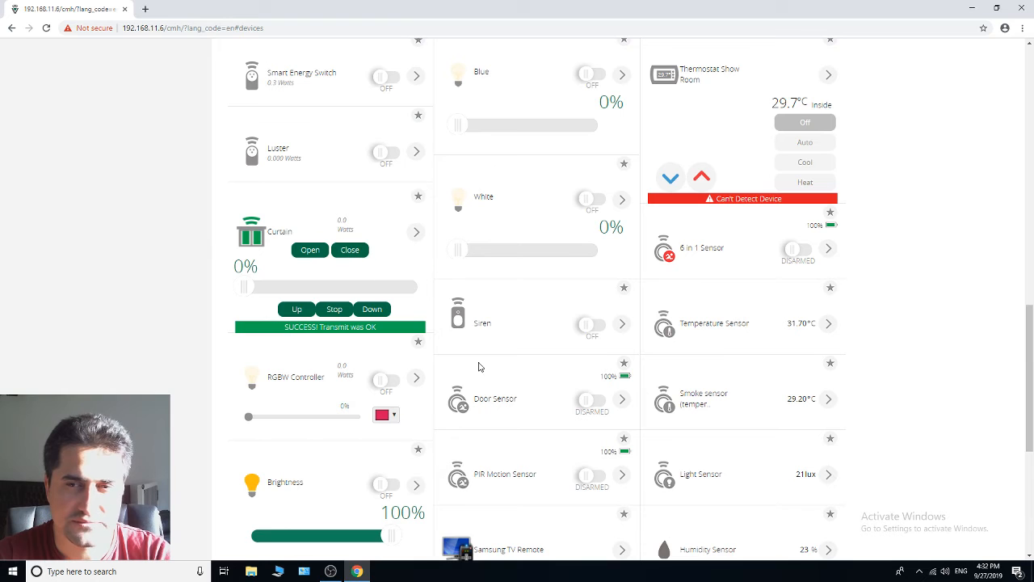
scroll(558, 431, up, 1)
scroll(558, 431, up, 12)
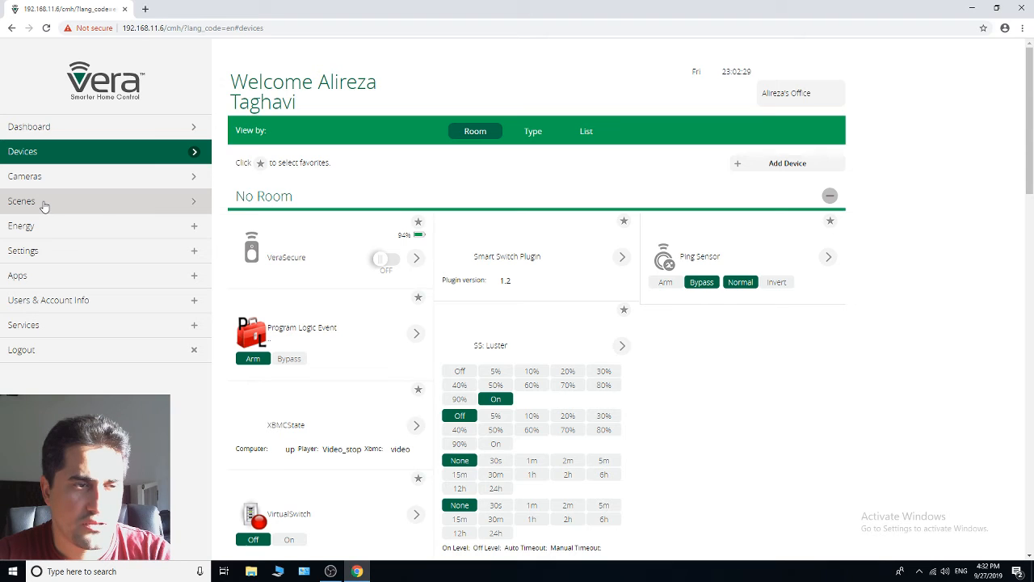
click(44, 204)
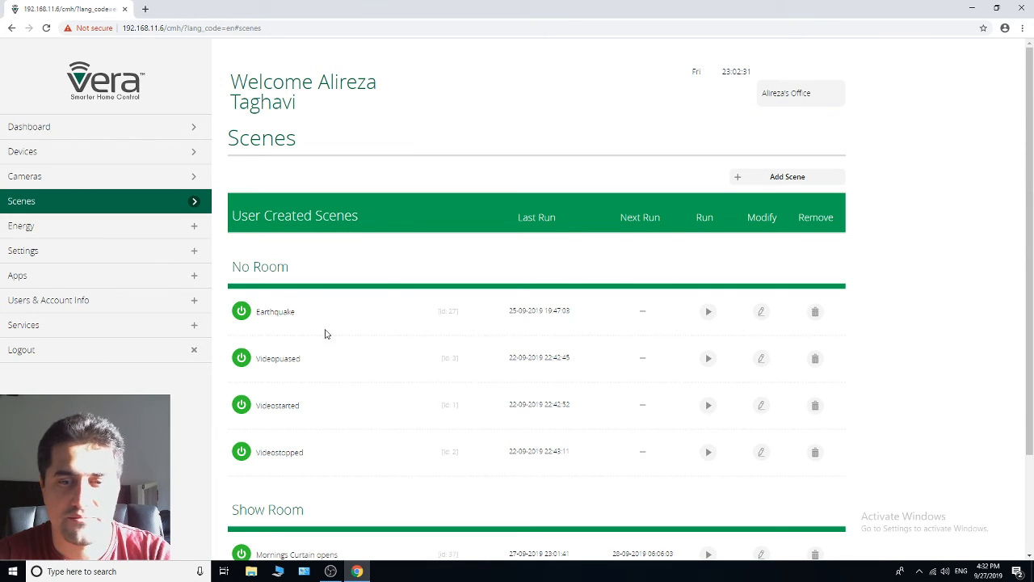
scroll(711, 415, down, 2)
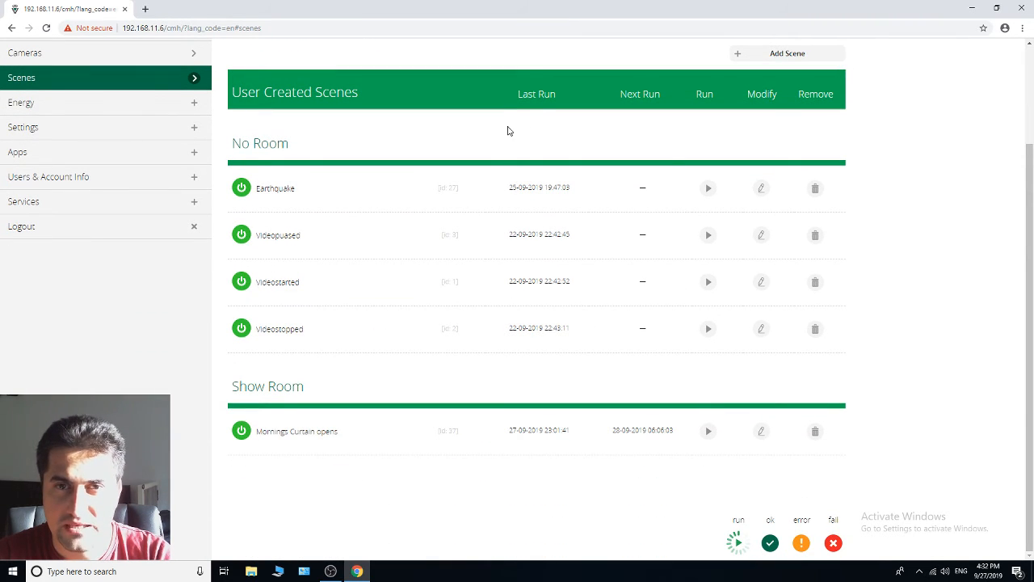